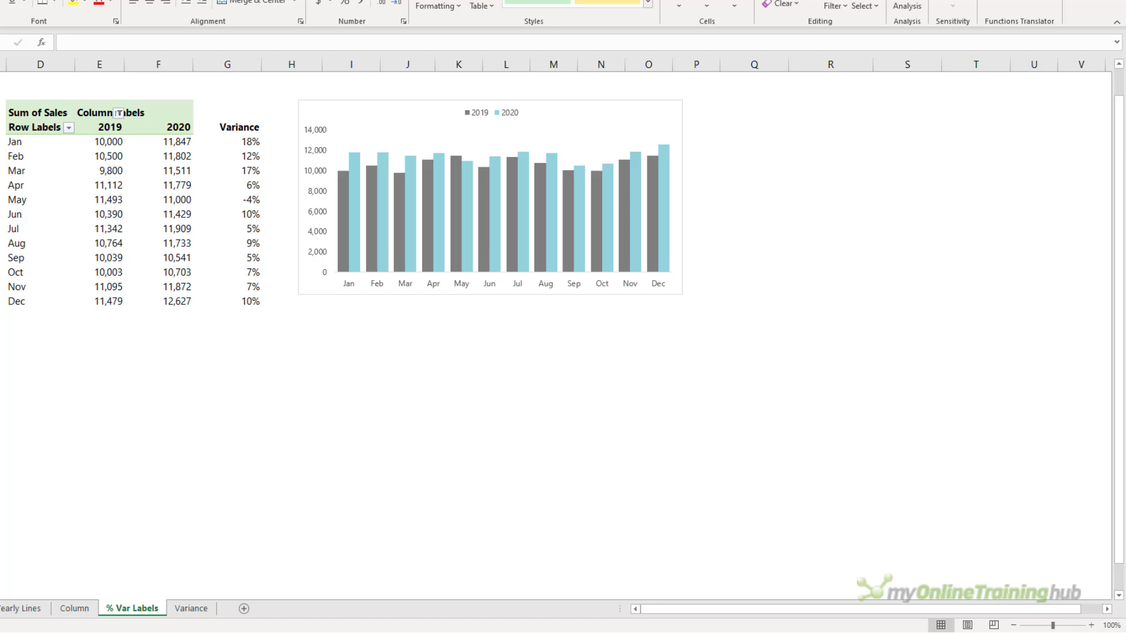
- Open the formatting pane for the 2020 series and float it beside the chart
left_click(439, 199)
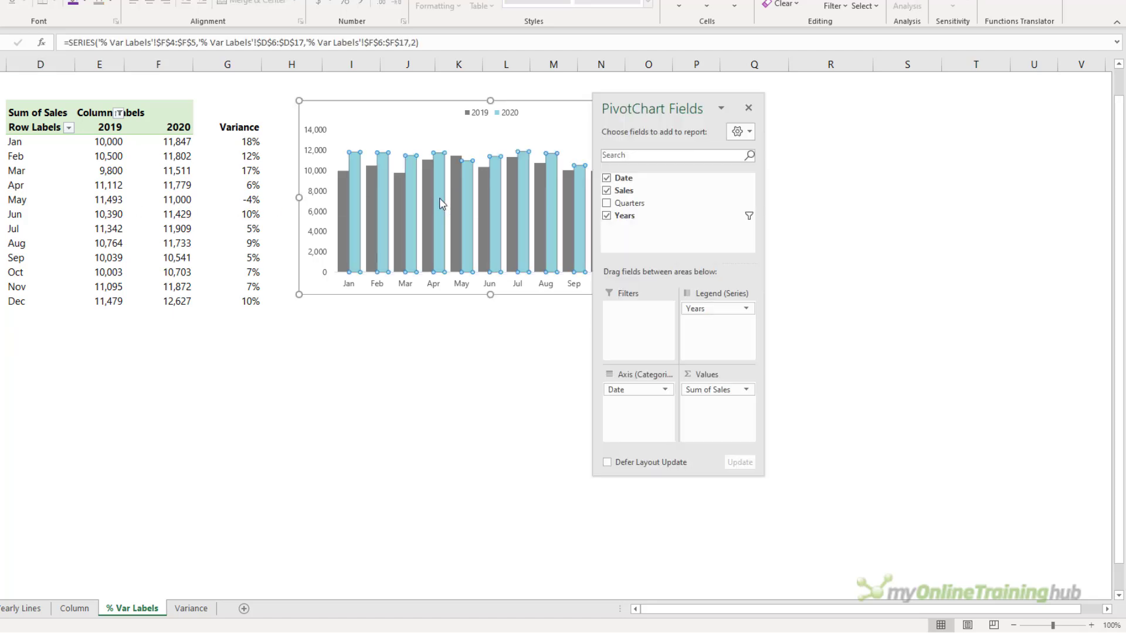
key("ctrl+1")
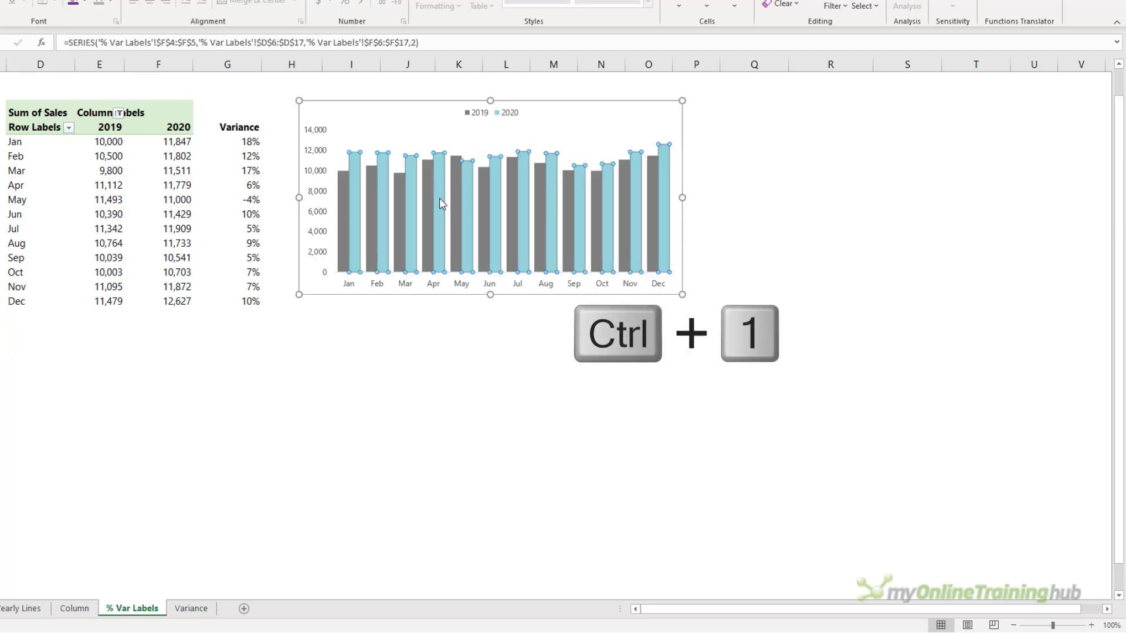
left_click(748, 107)
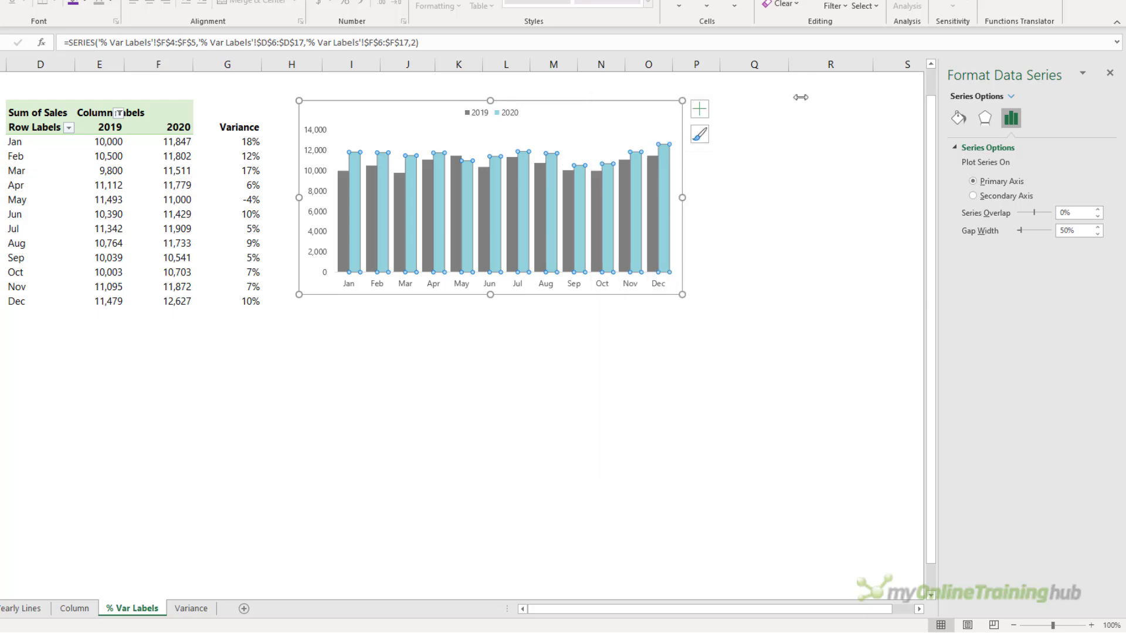
left_click_drag(955, 85, 751, 101)
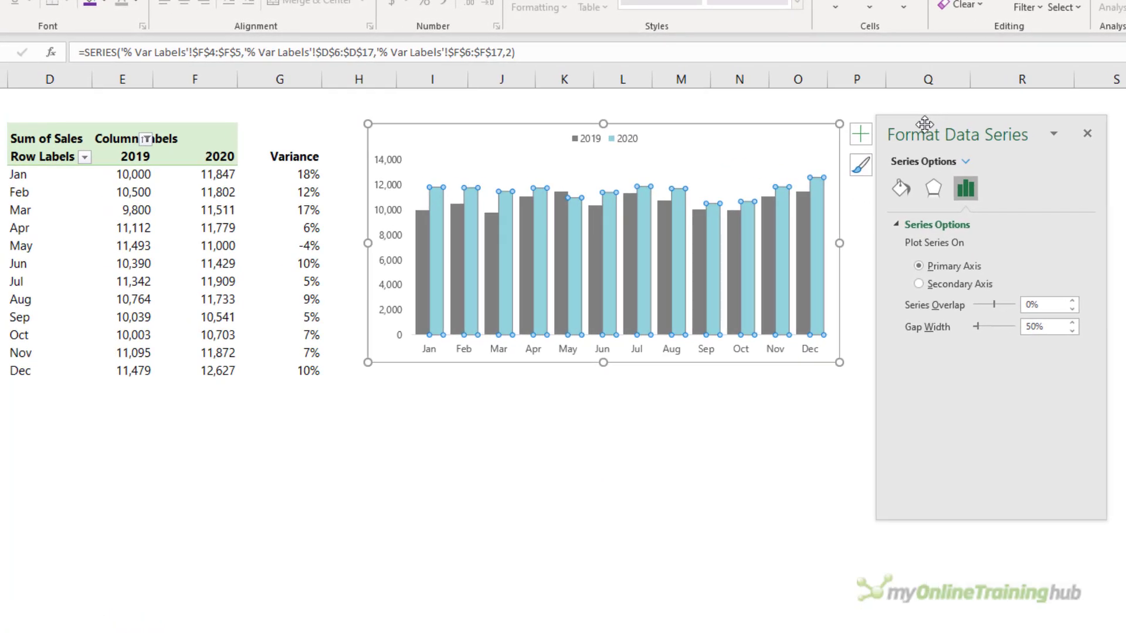
- Plot 2020 on the secondary axis with 100% series overlap and 310% gap width
left_click(919, 284)
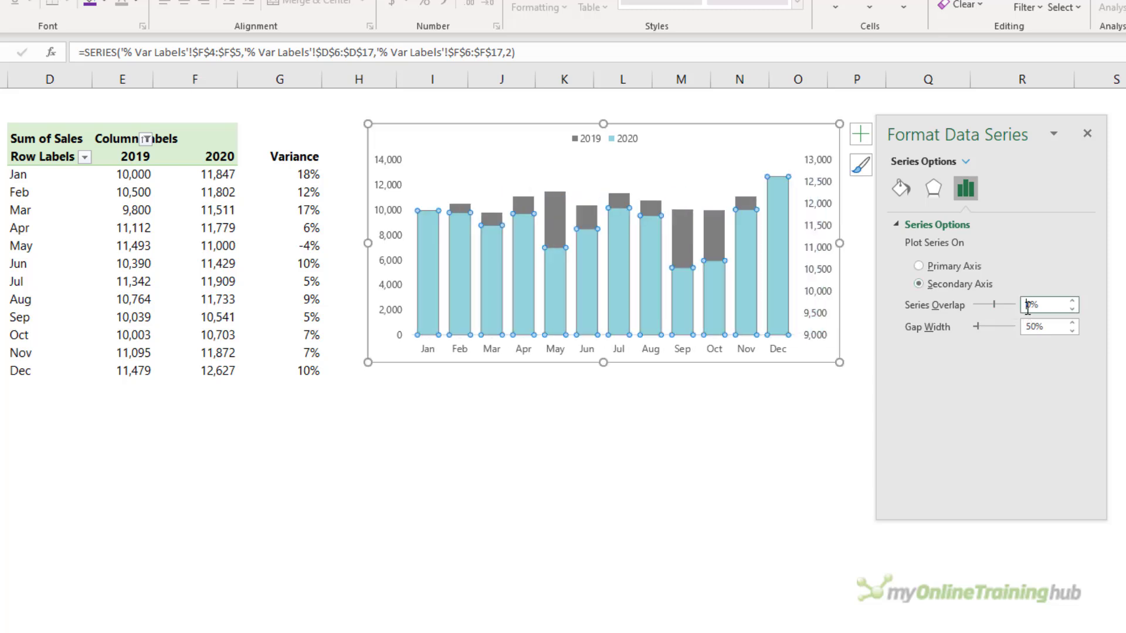
type("100%")
key("Tab")
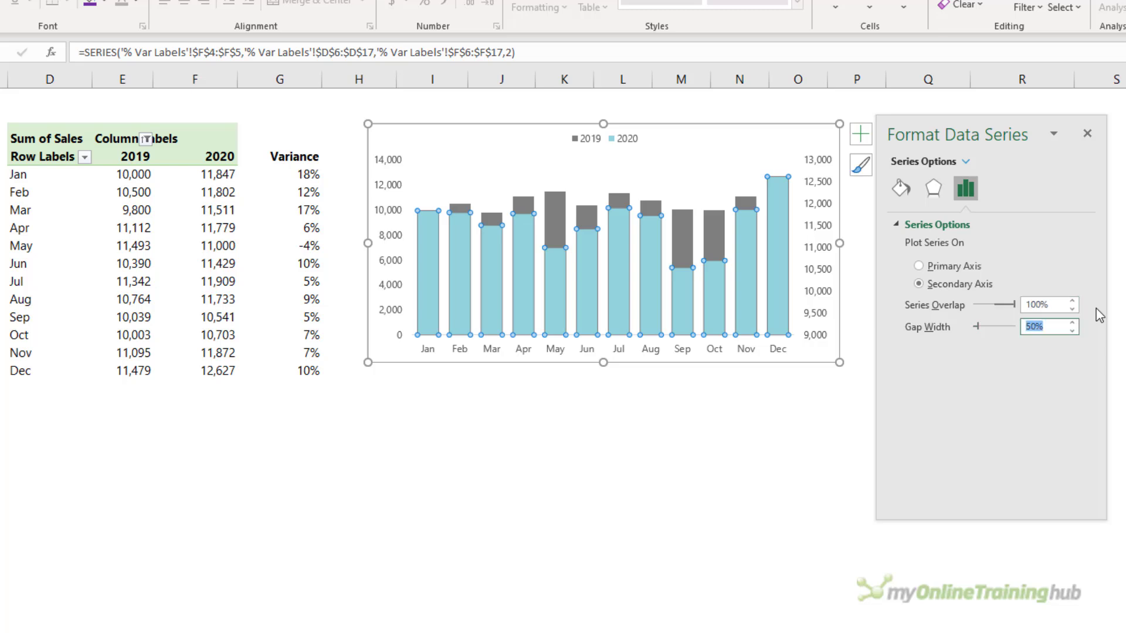
type("310")
key("Tab")
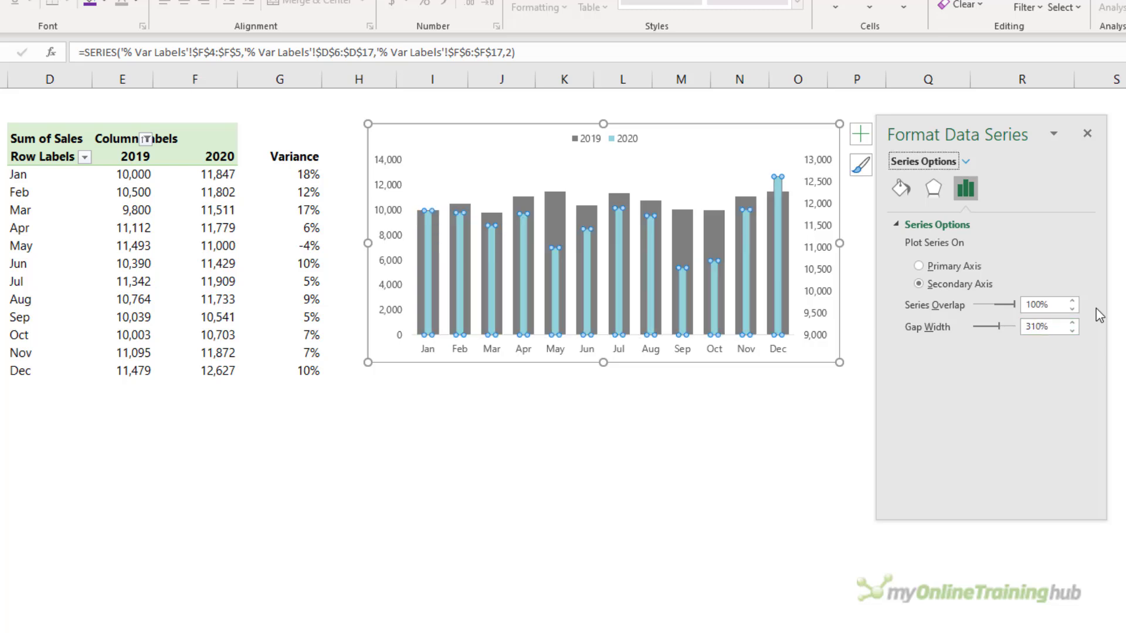
- Set the secondary vertical axis maximum bound to 14000
left_click(818, 195)
left_click(820, 186)
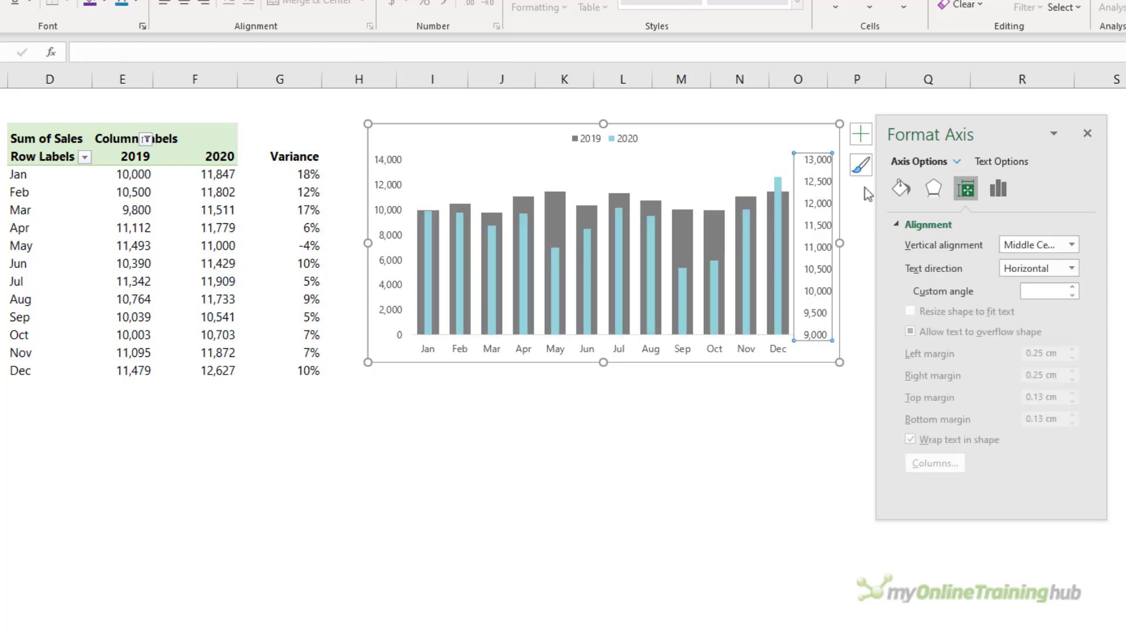
left_click(998, 188)
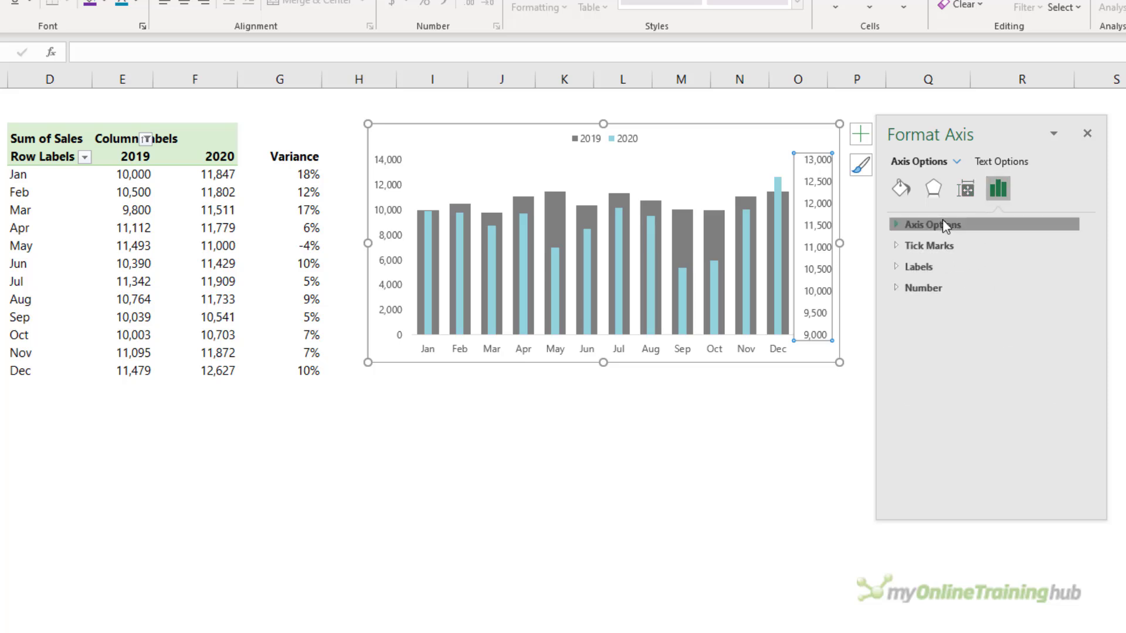
left_click(942, 224)
left_click(980, 287)
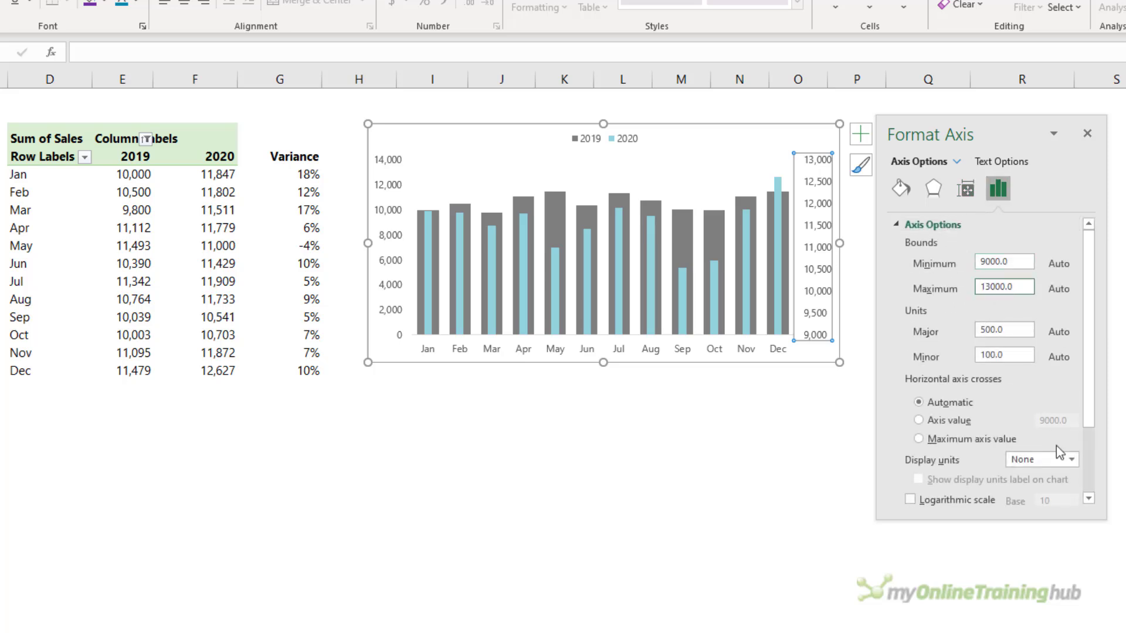
key("Delete")
type("4")
key("Return")
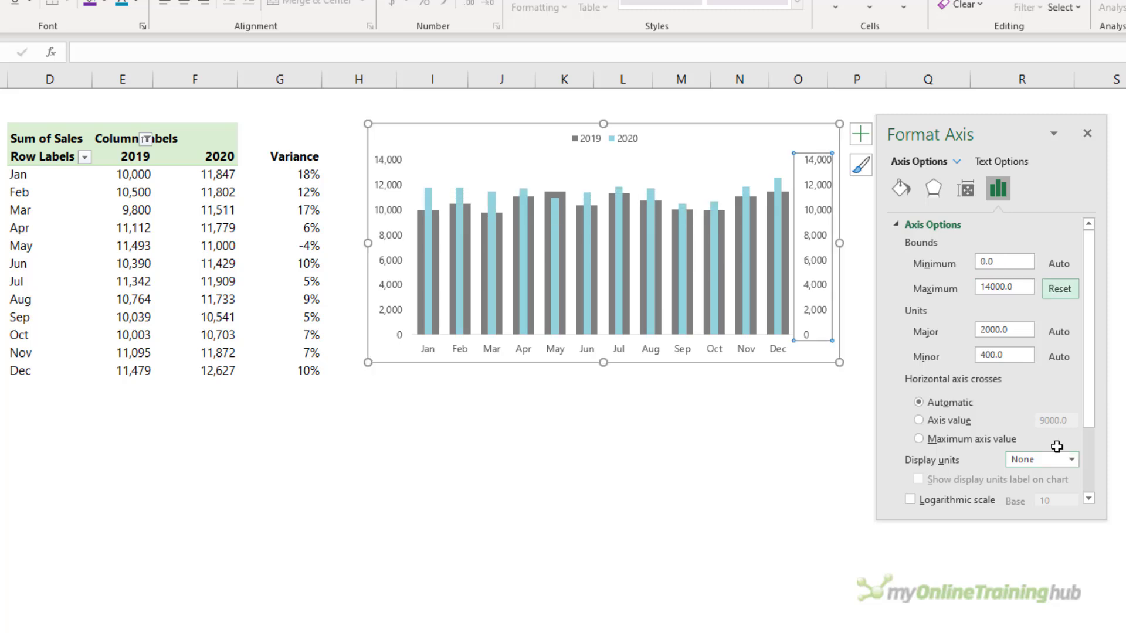
- Set the secondary axis label position to None
left_click_drag(1085, 382, 1075, 462)
left_click(981, 479)
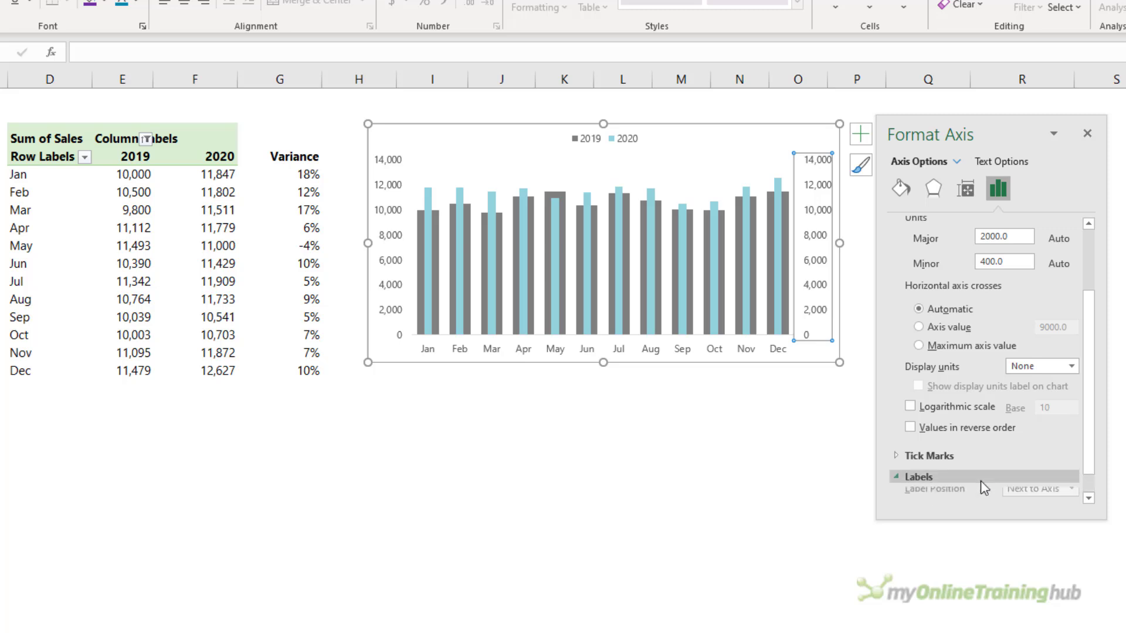
left_click(1062, 470)
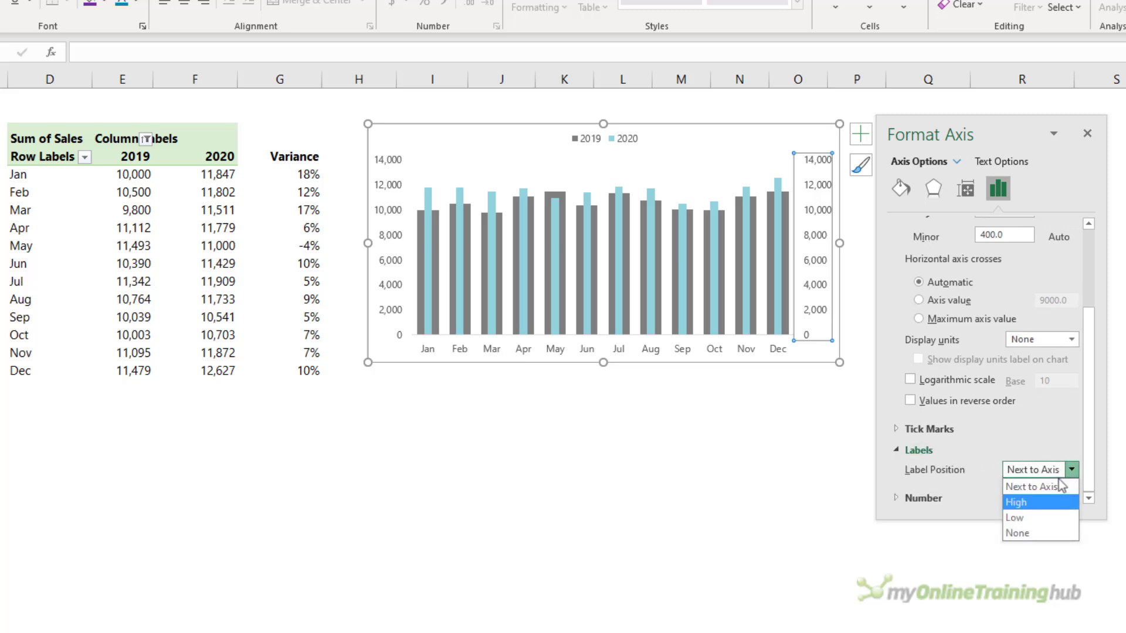
left_click(1025, 533)
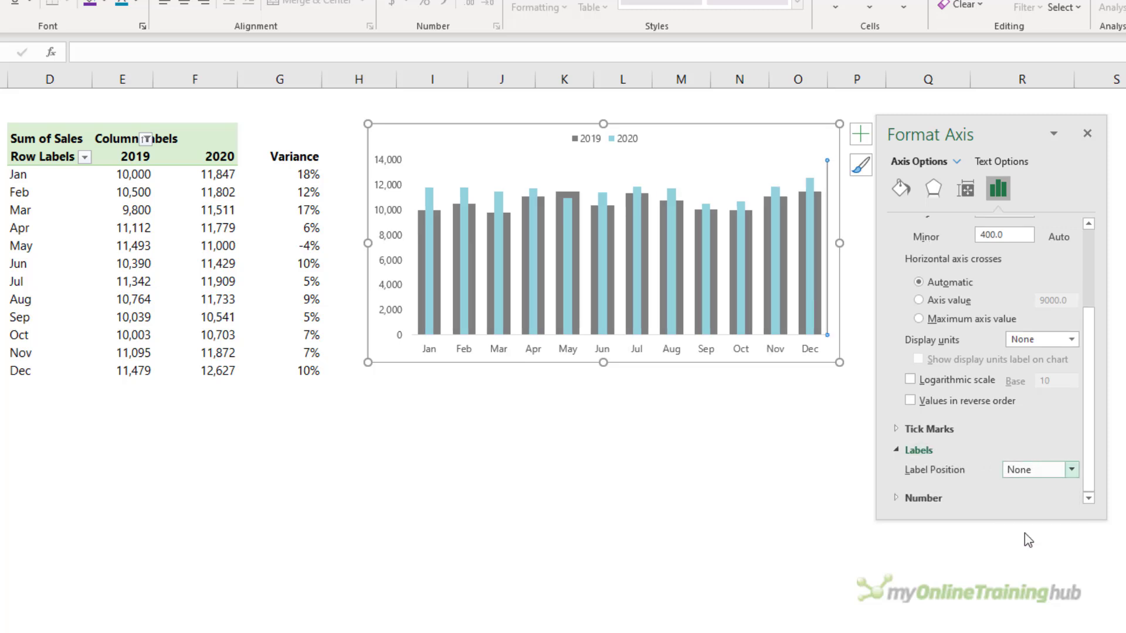
- Check the Jan Variance formula in G6 and select the Variance values G6:G17
left_click(809, 196)
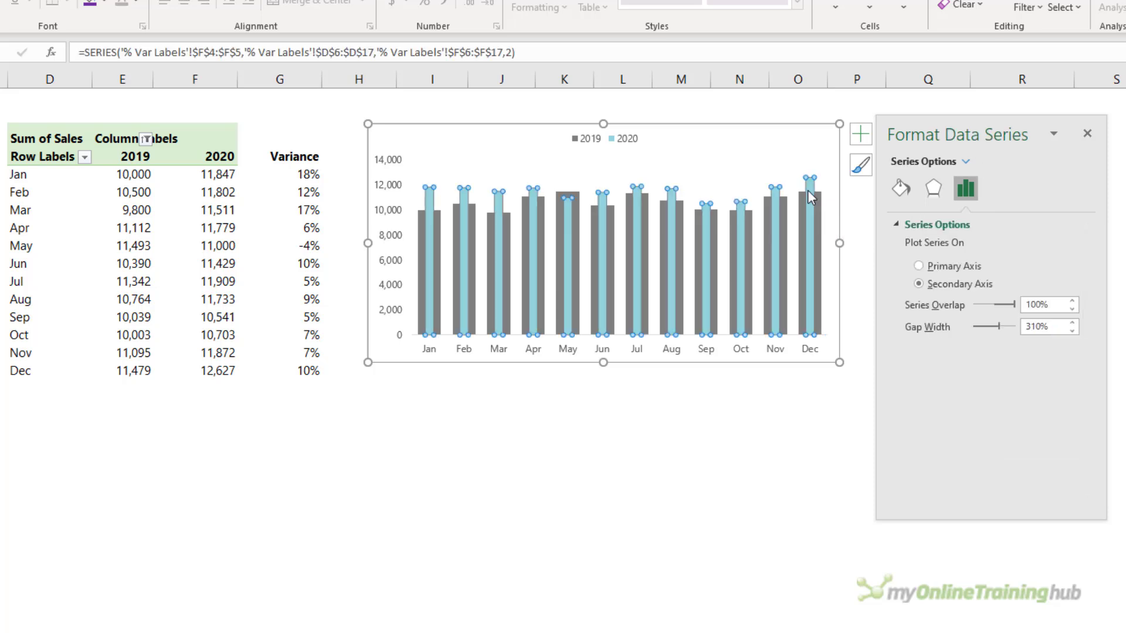
left_click(302, 176)
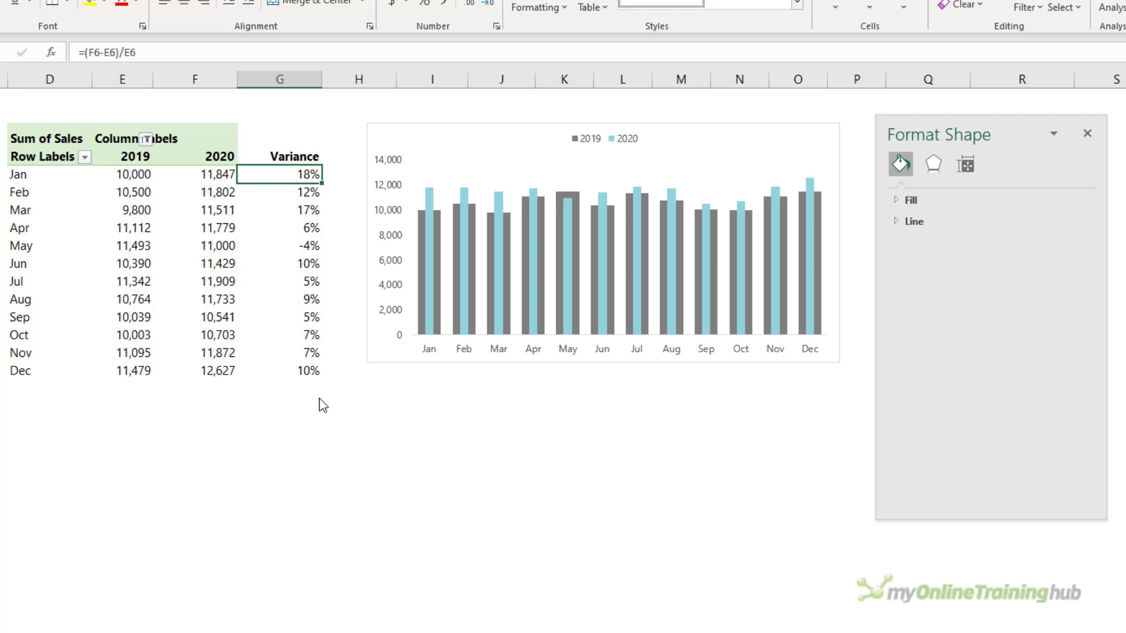
left_click(450, 123)
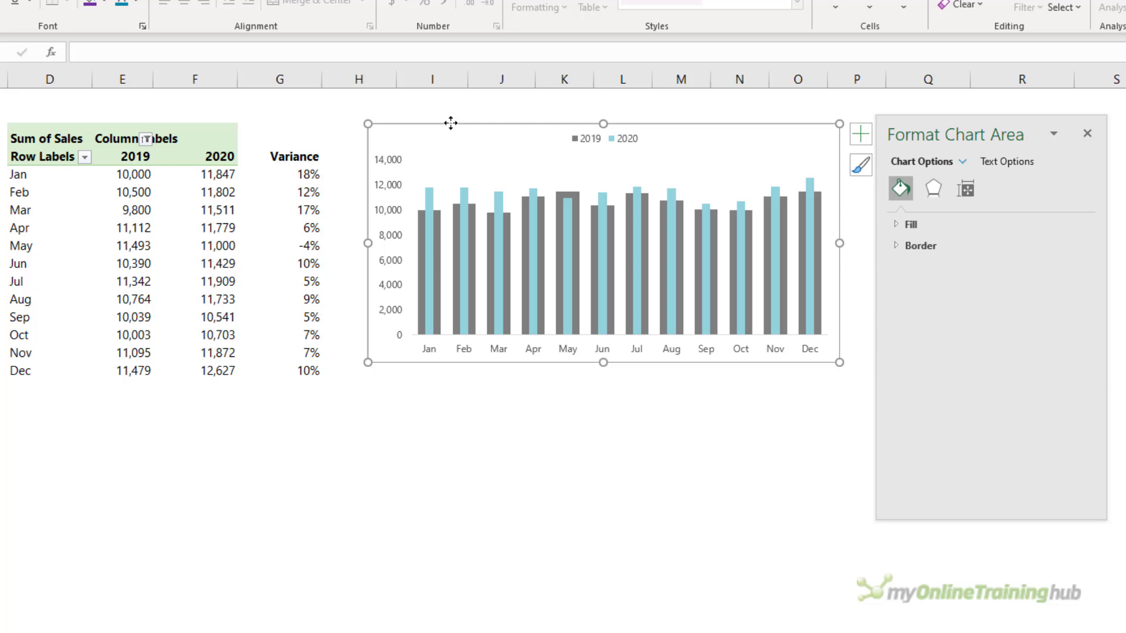
left_click(303, 177)
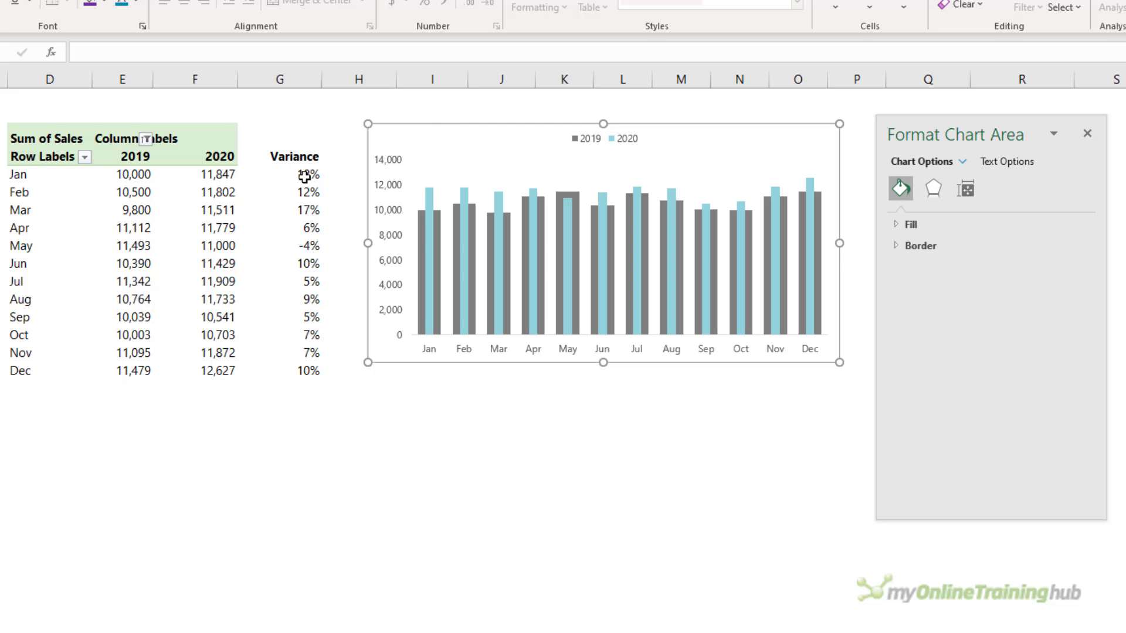
left_click_drag(304, 177, 314, 368)
- Add data labels to the 2020 series using Value From Cells G6:G17 instead of Value
left_click(498, 193)
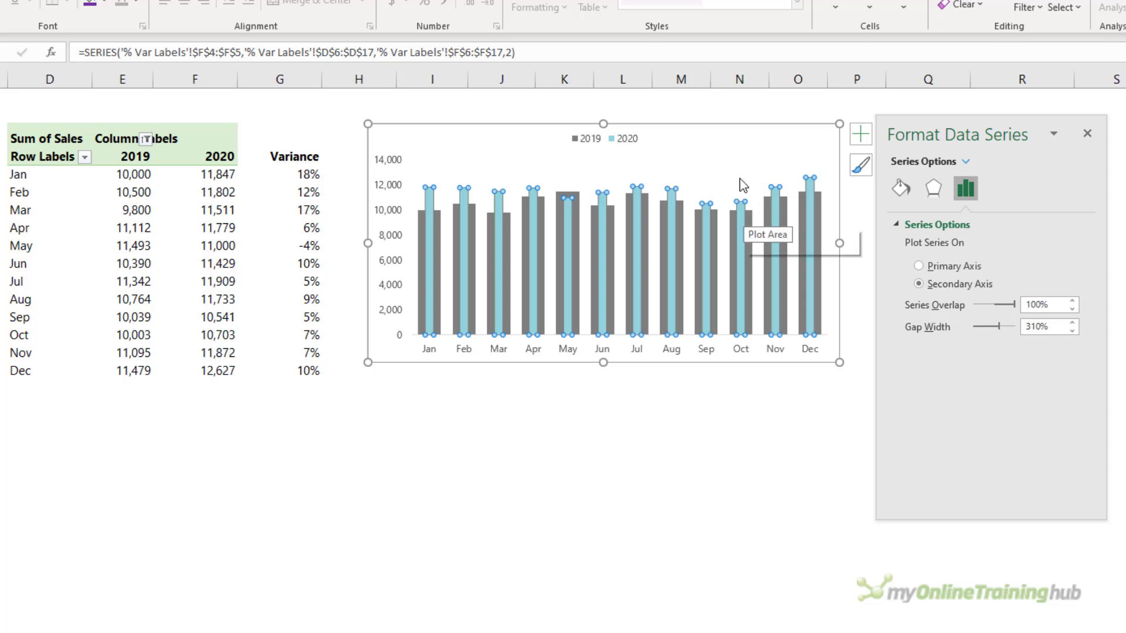
left_click(861, 135)
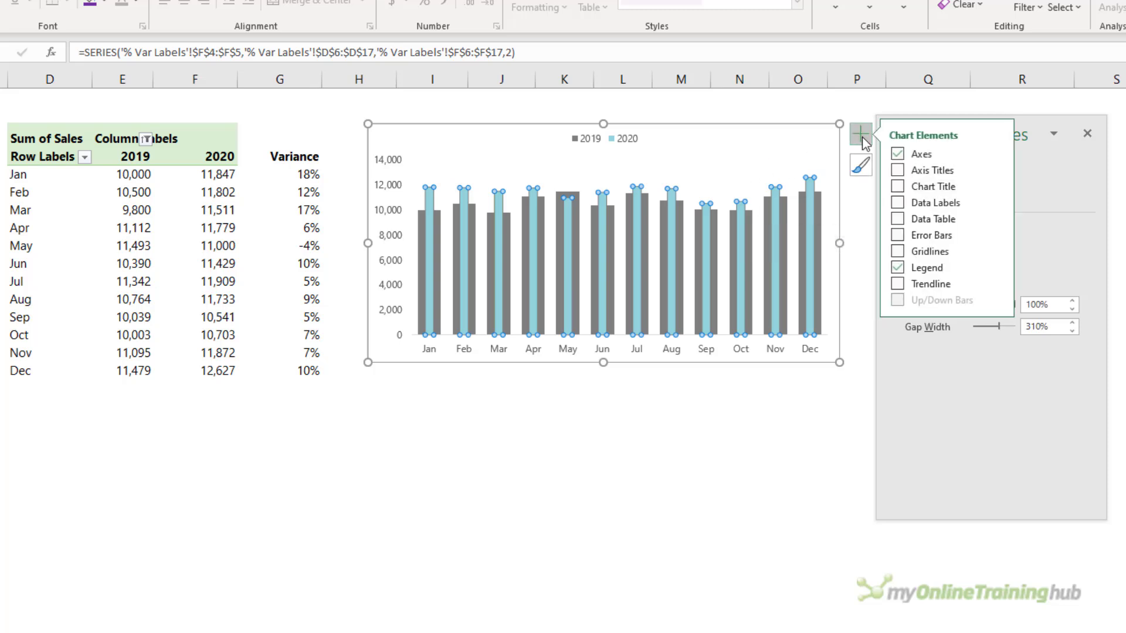
mouse_move(999, 202)
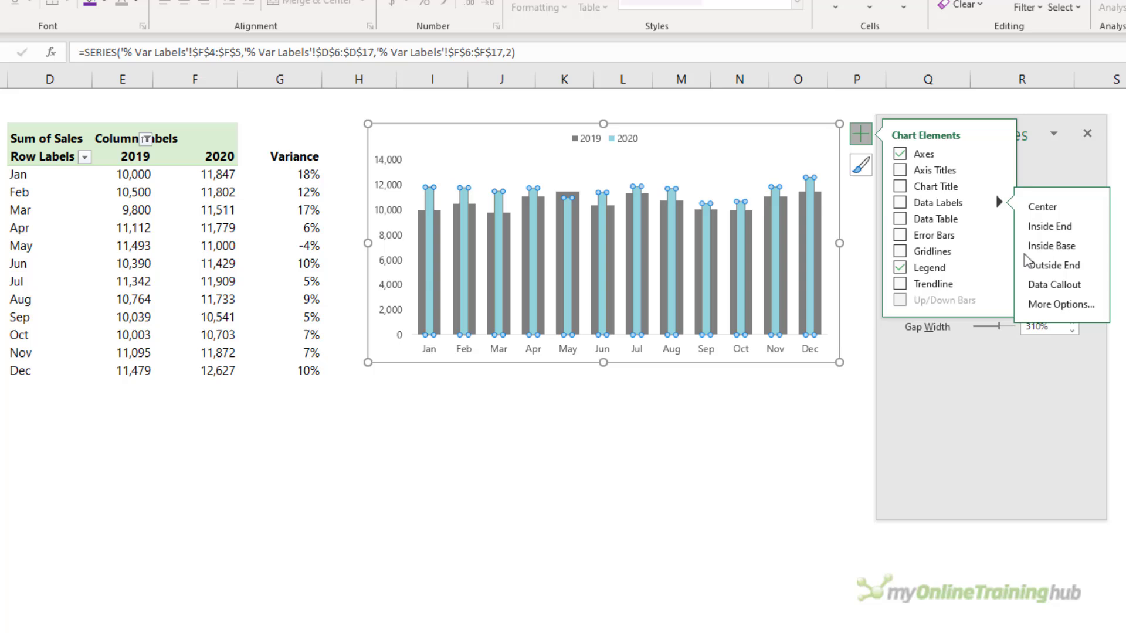
left_click(1053, 305)
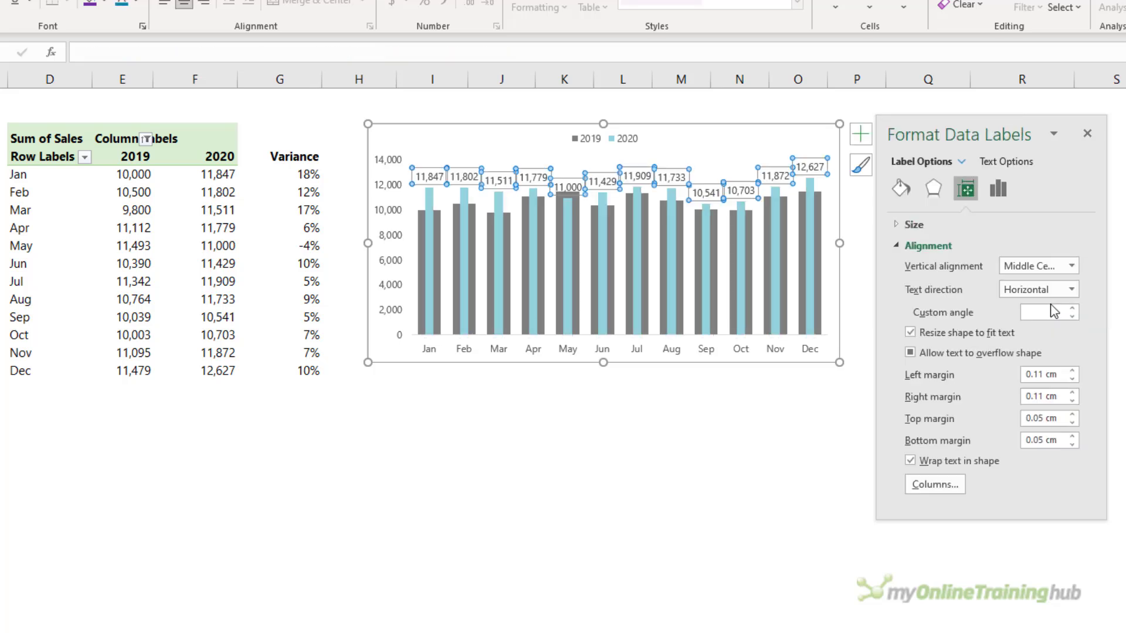
left_click(998, 189)
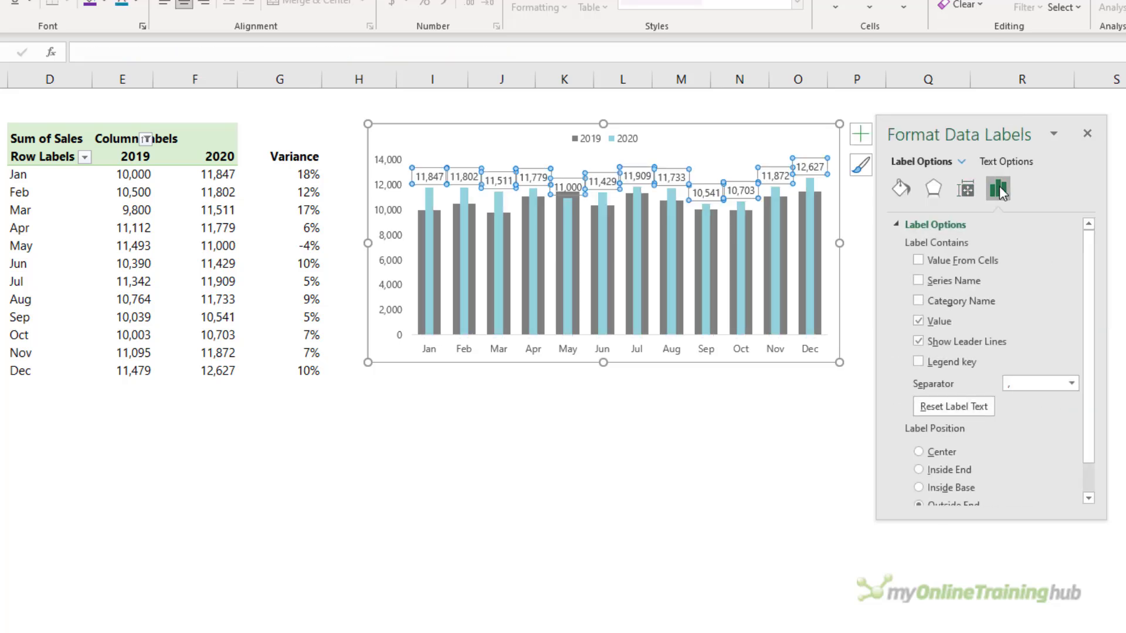
left_click(918, 322)
left_click(918, 260)
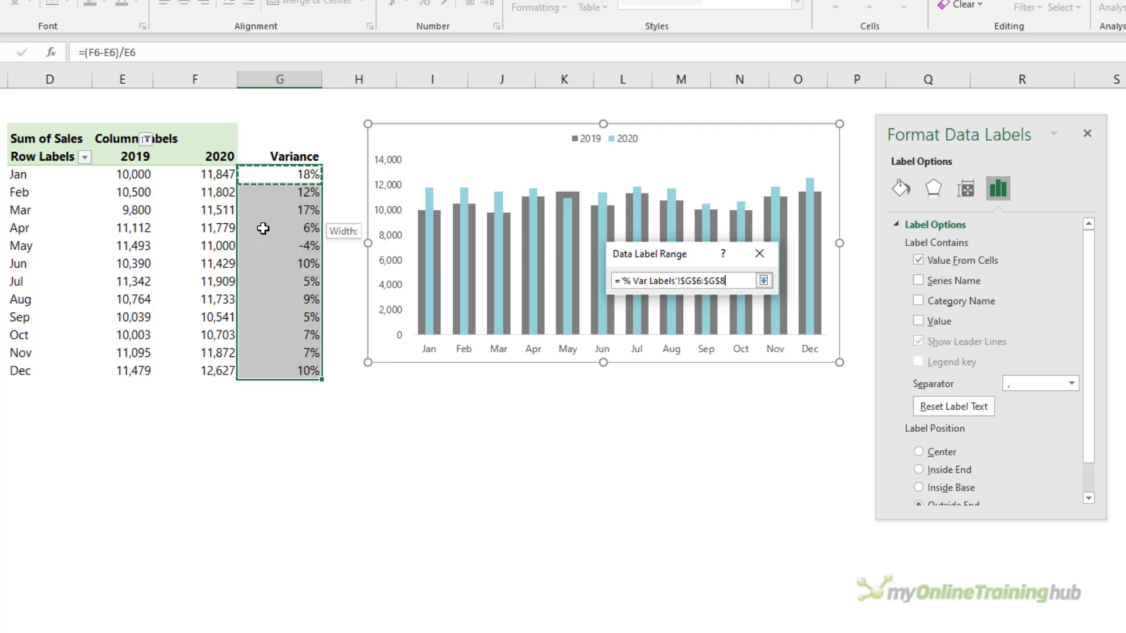
left_click_drag(263, 228, 256, 369)
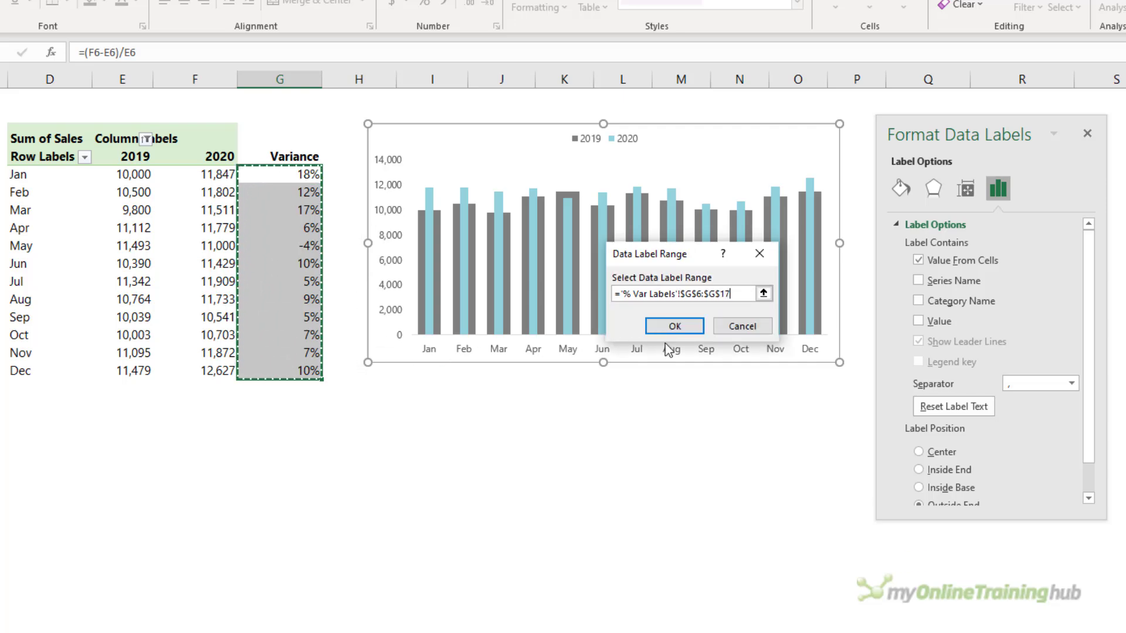
key("Return")
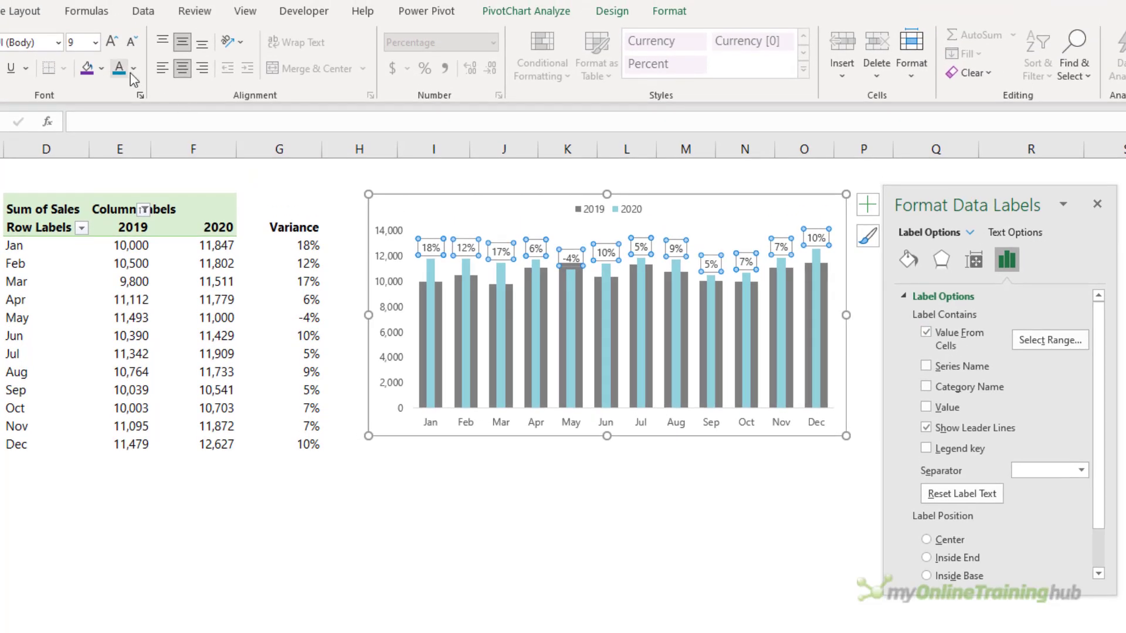
- Colour the 2020 variance labels teal to match their columns
left_click(132, 70)
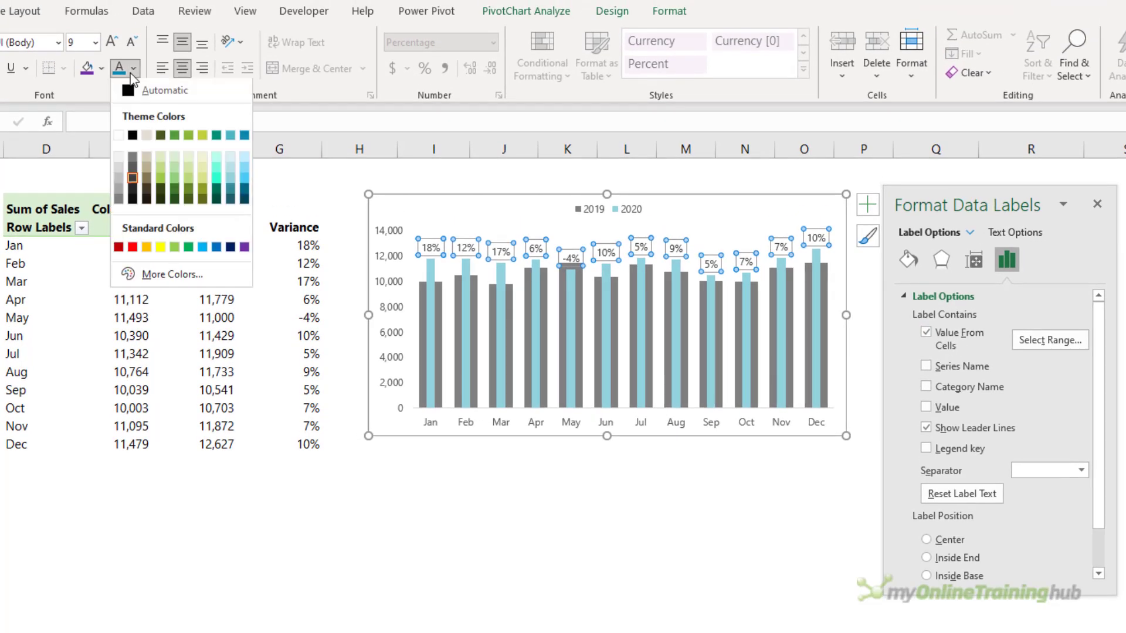
left_click(244, 137)
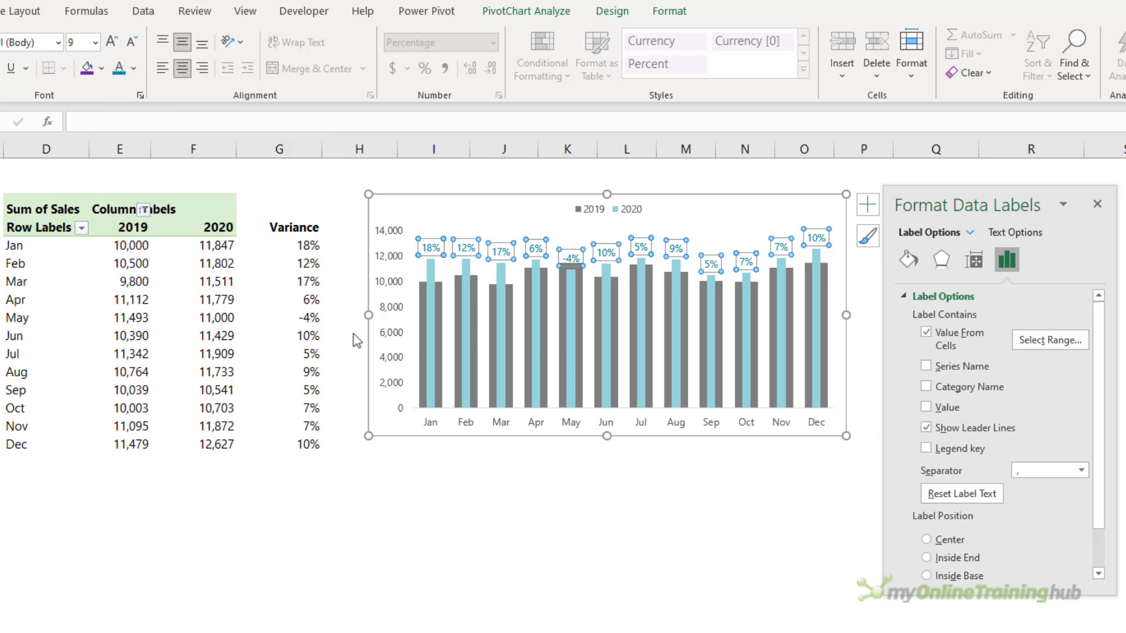
left_click(438, 484)
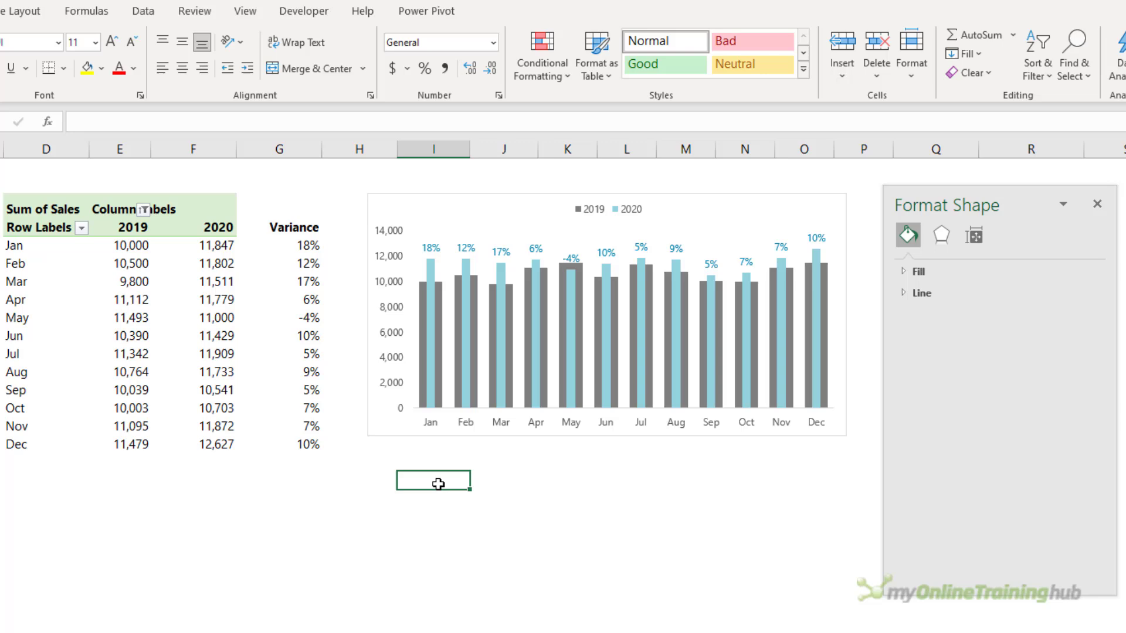
- Draw a '% Change' text box at the top of the chart with 10 pt text
left_click(0, 11)
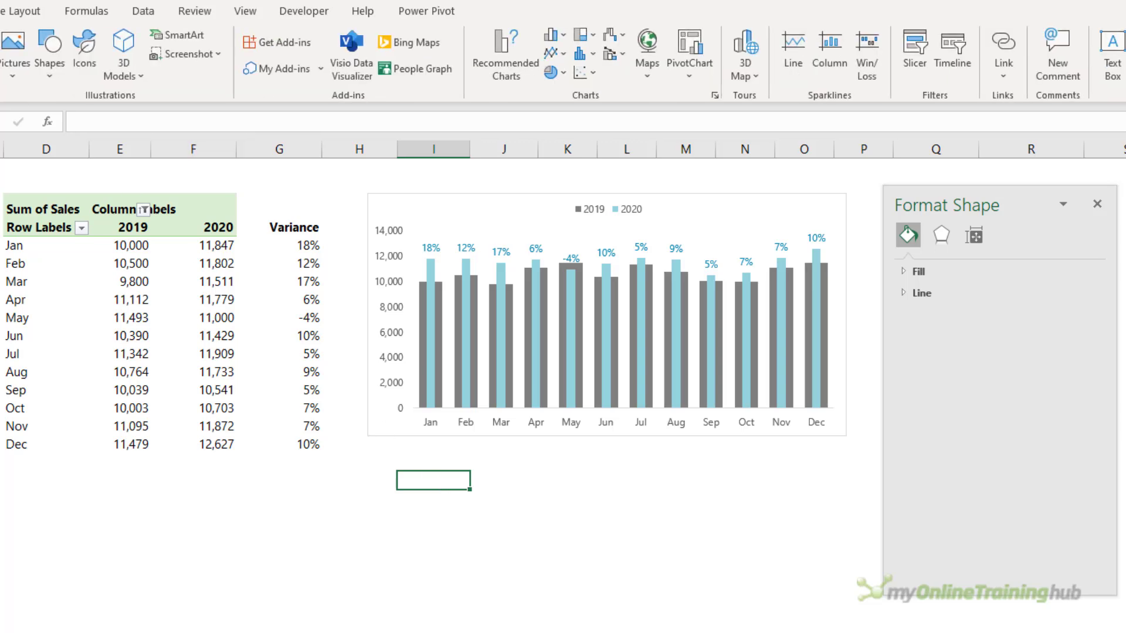
left_click(49, 65)
left_click(43, 119)
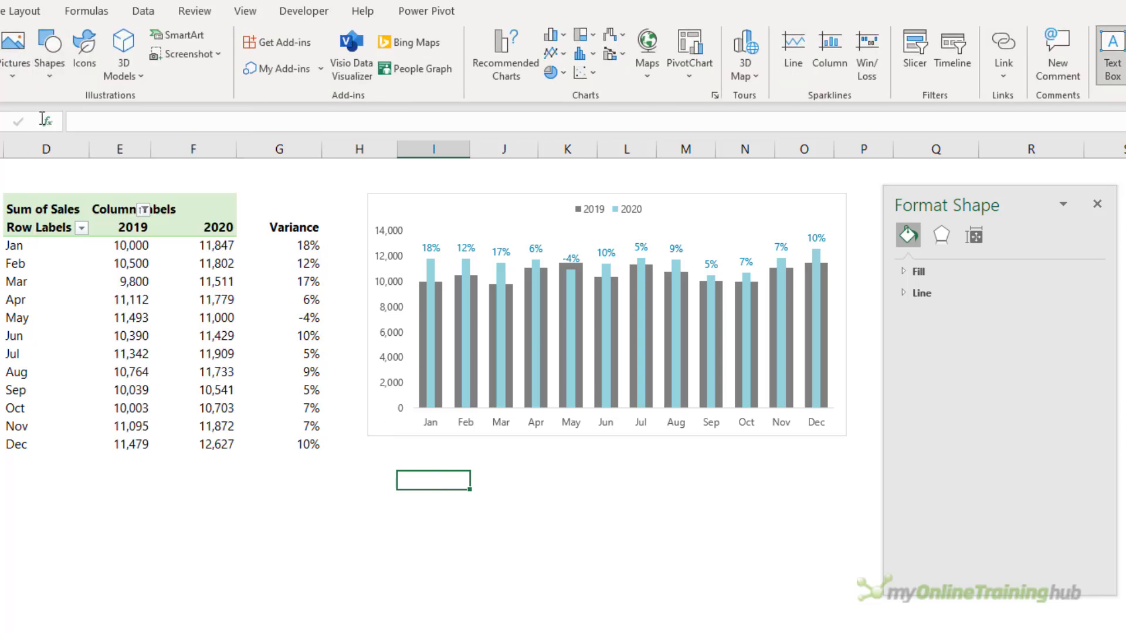
left_click_drag(645, 196, 723, 221)
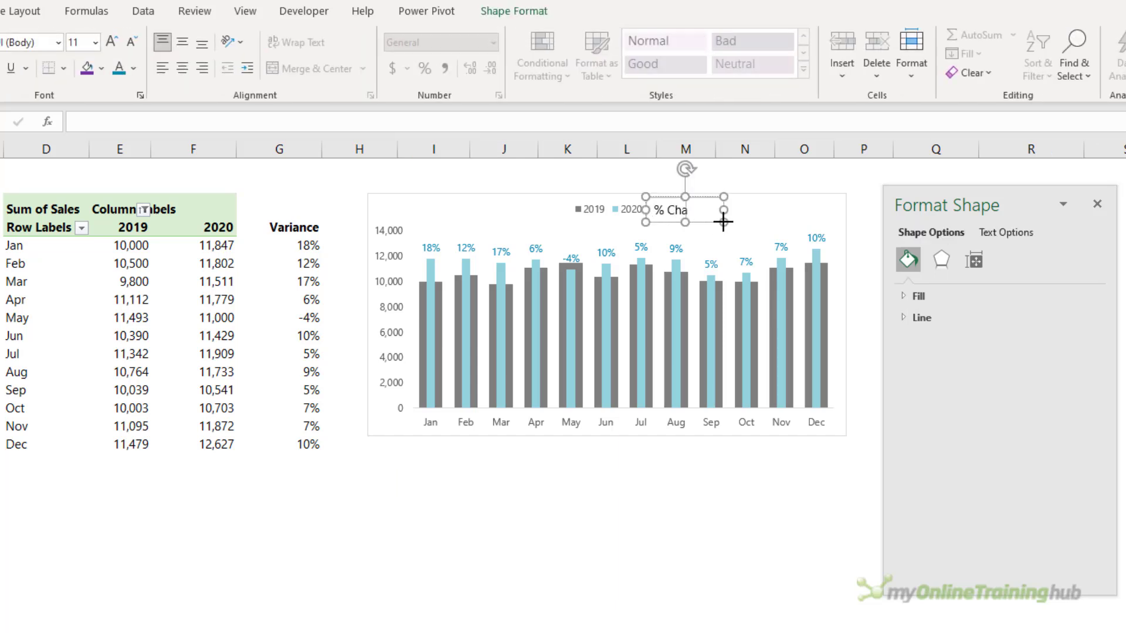
key("ctrl+a")
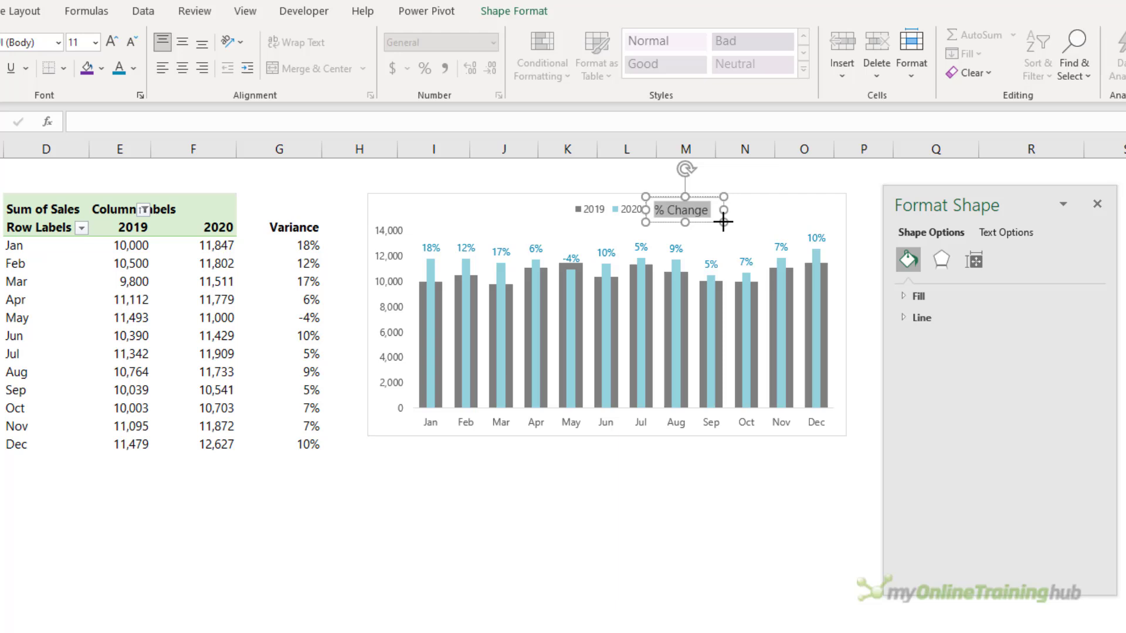
left_click(131, 44)
left_click(130, 44)
key("Right")
- Set the text box's shape outline to No Outline
left_click(535, 15)
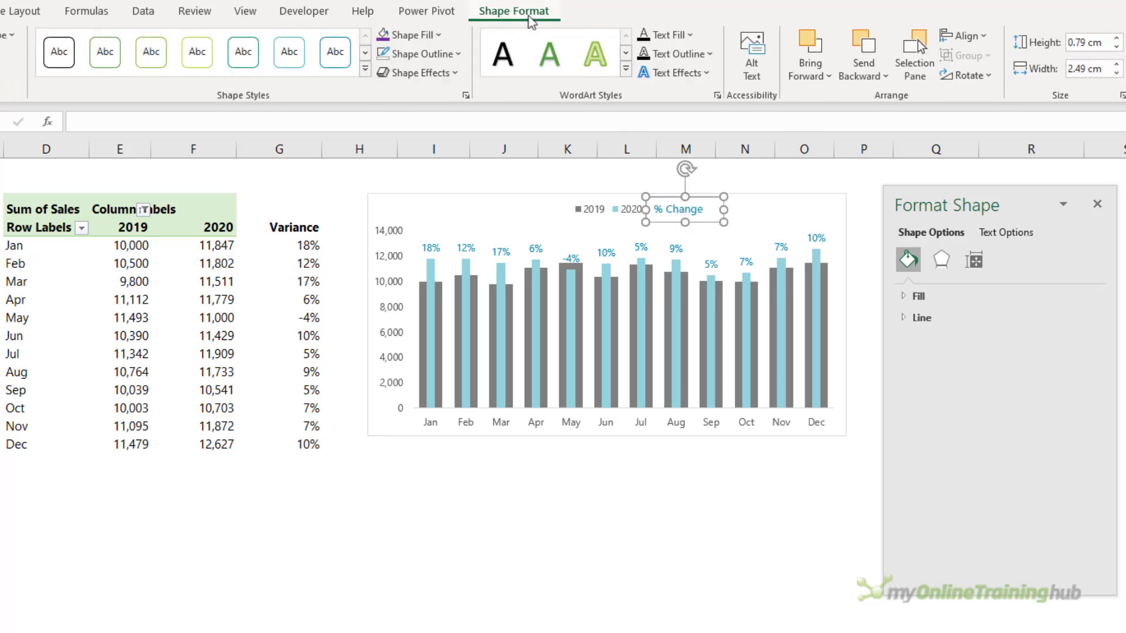
left_click(460, 54)
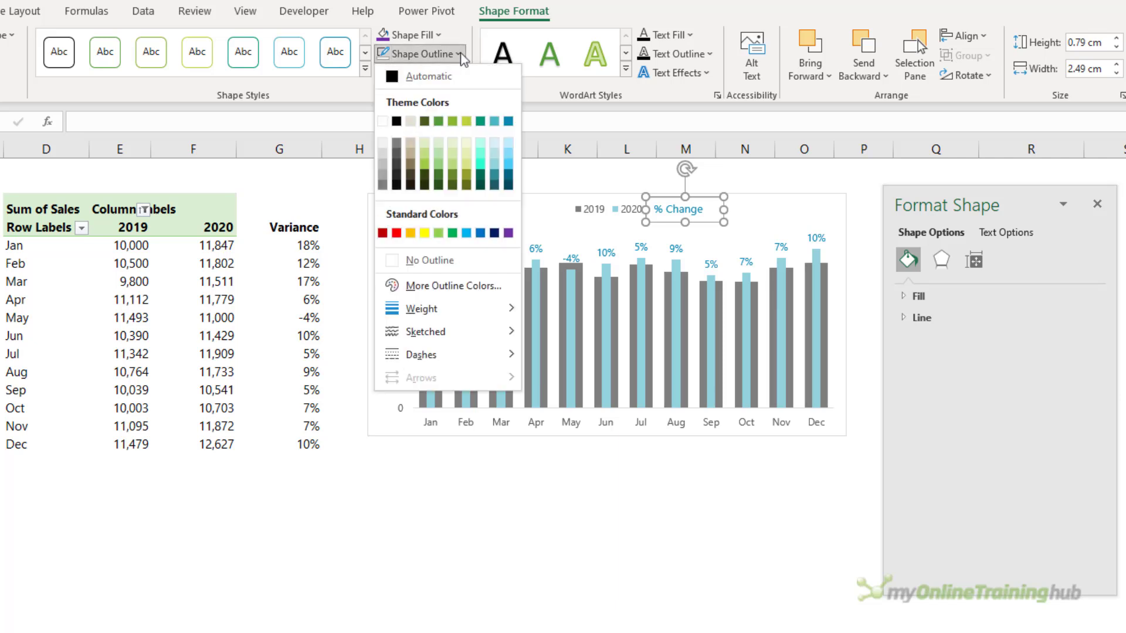
left_click(413, 260)
left_click(481, 500)
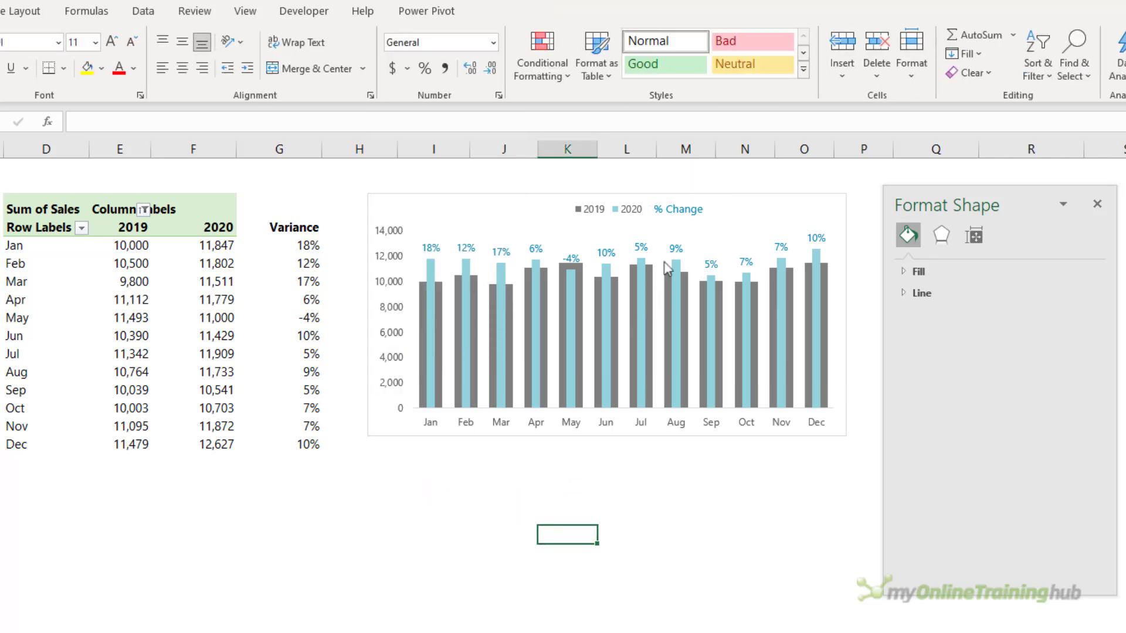
left_click(681, 216)
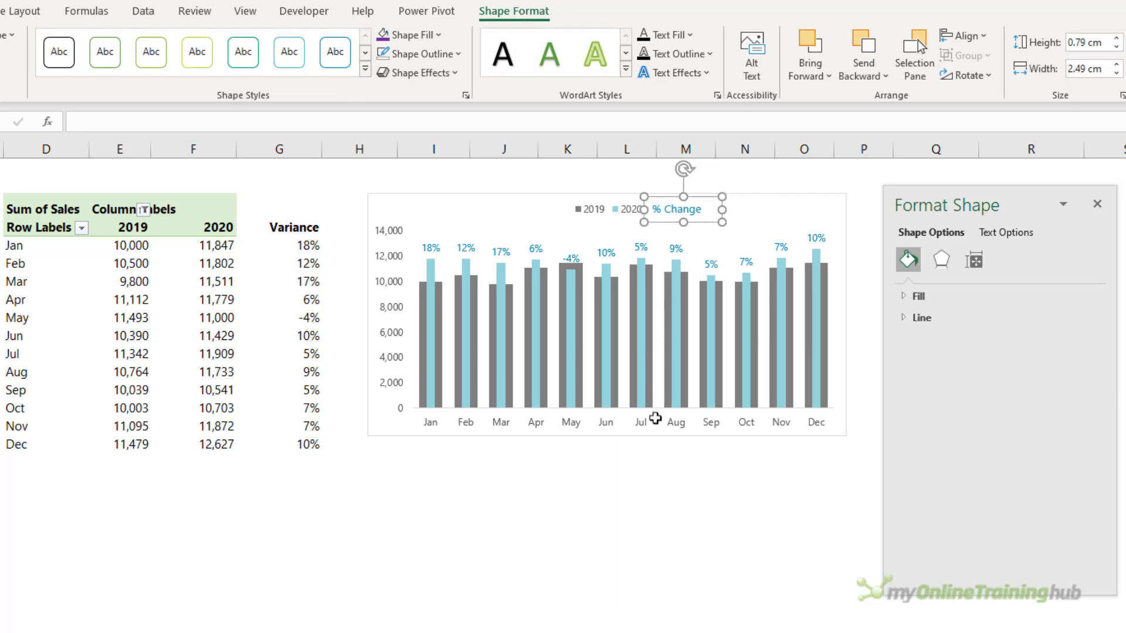
left_click(638, 613)
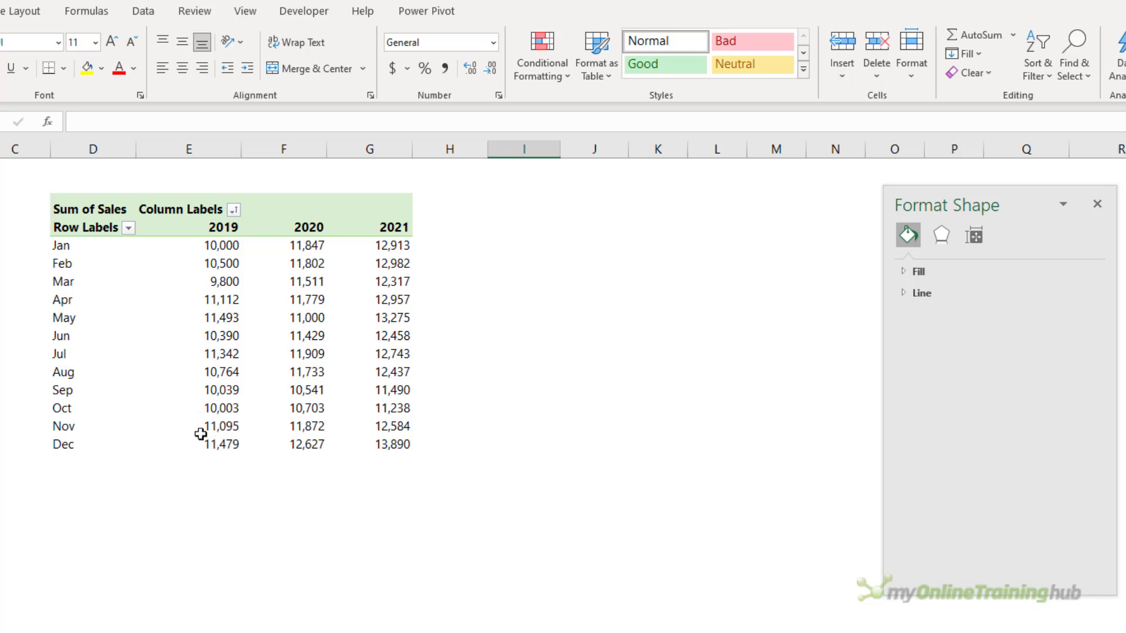
- Show the PivotTable field list beside the pivot and select the Feb 2019 value
right_click(214, 278)
left_click(316, 555)
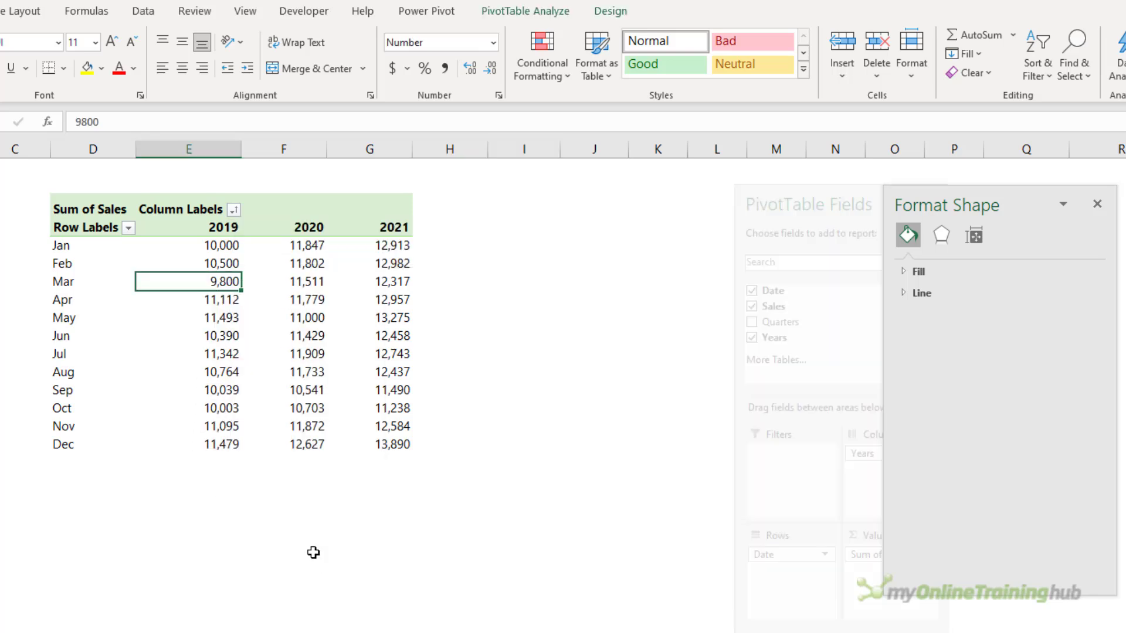
left_click_drag(781, 197, 528, 204)
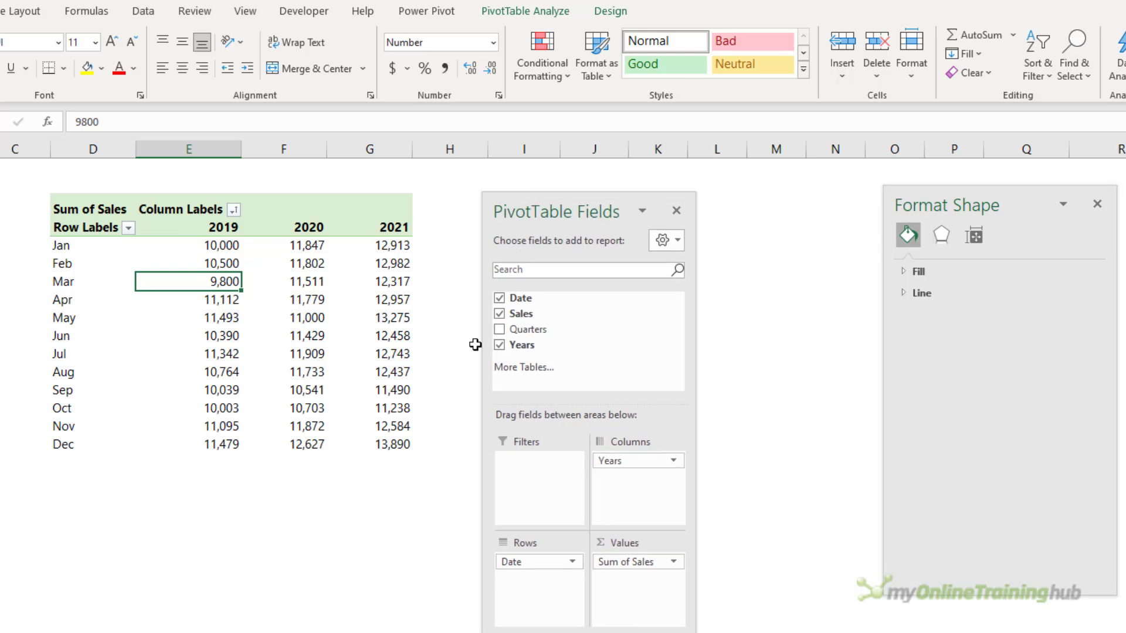
left_click_drag(221, 243, 381, 428)
left_click(223, 261)
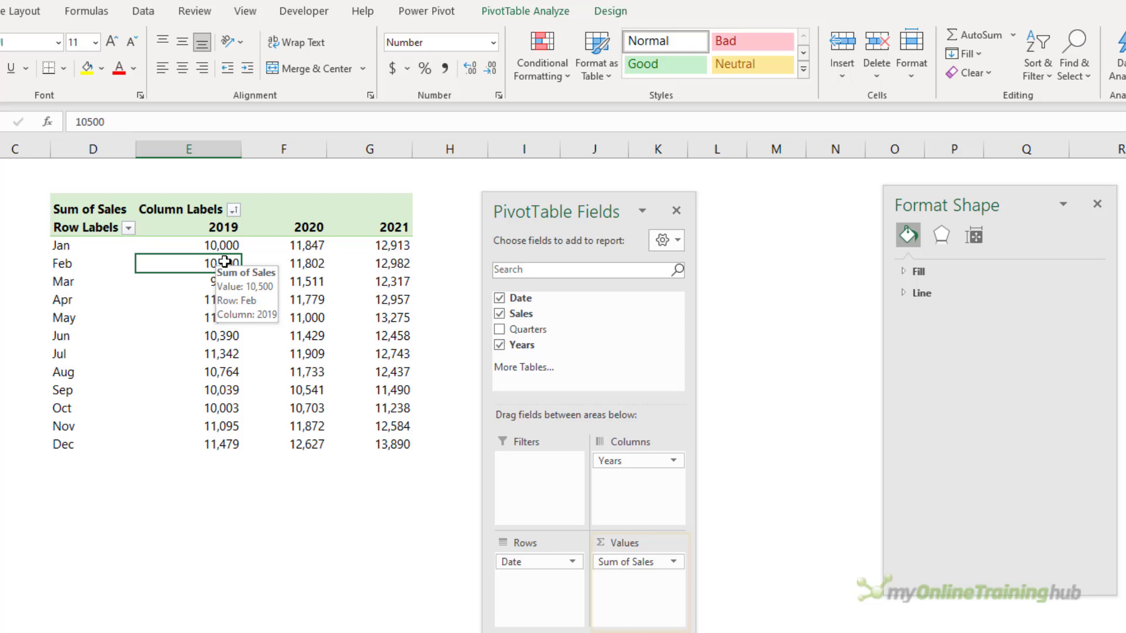
- Show values as % Difference From, with base field Years and base item (previous)
right_click(179, 264)
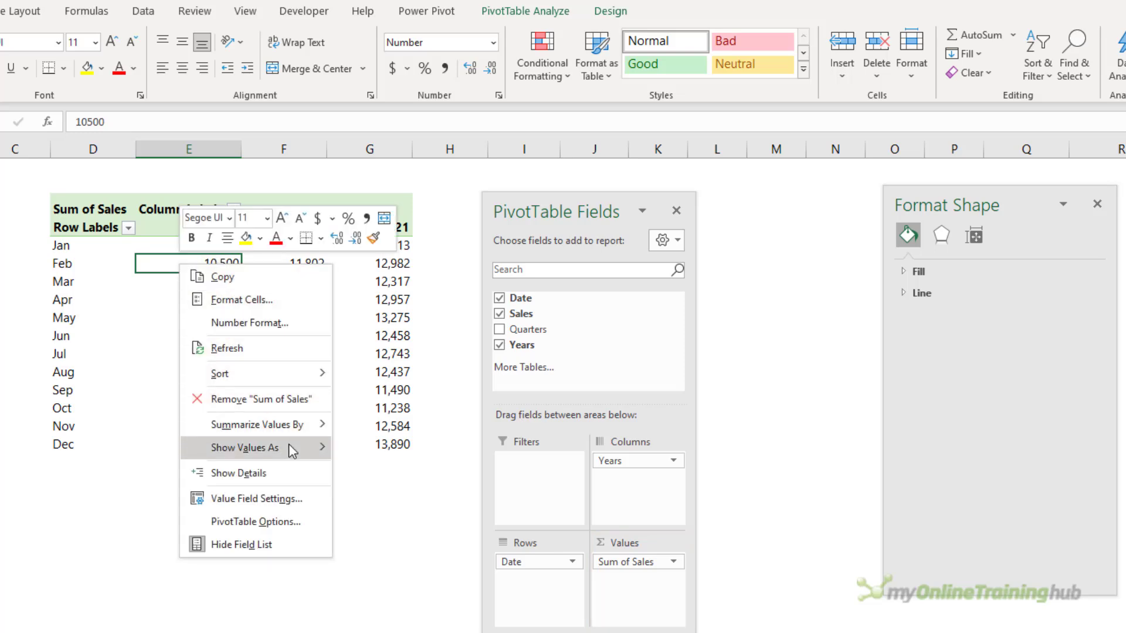
mouse_move(288, 444)
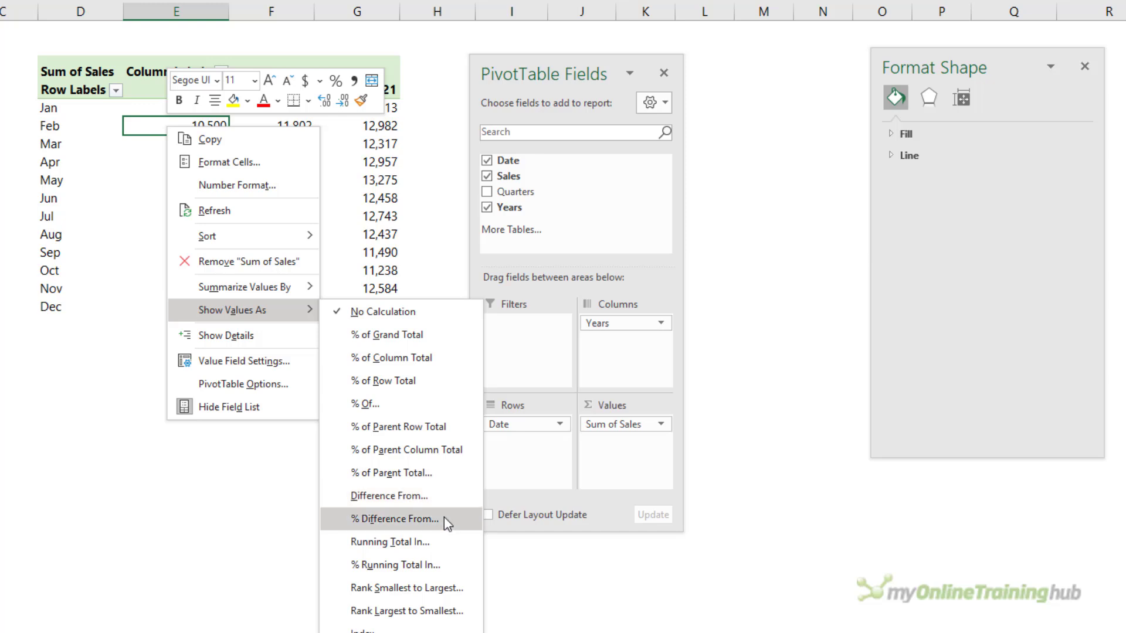
left_click(444, 519)
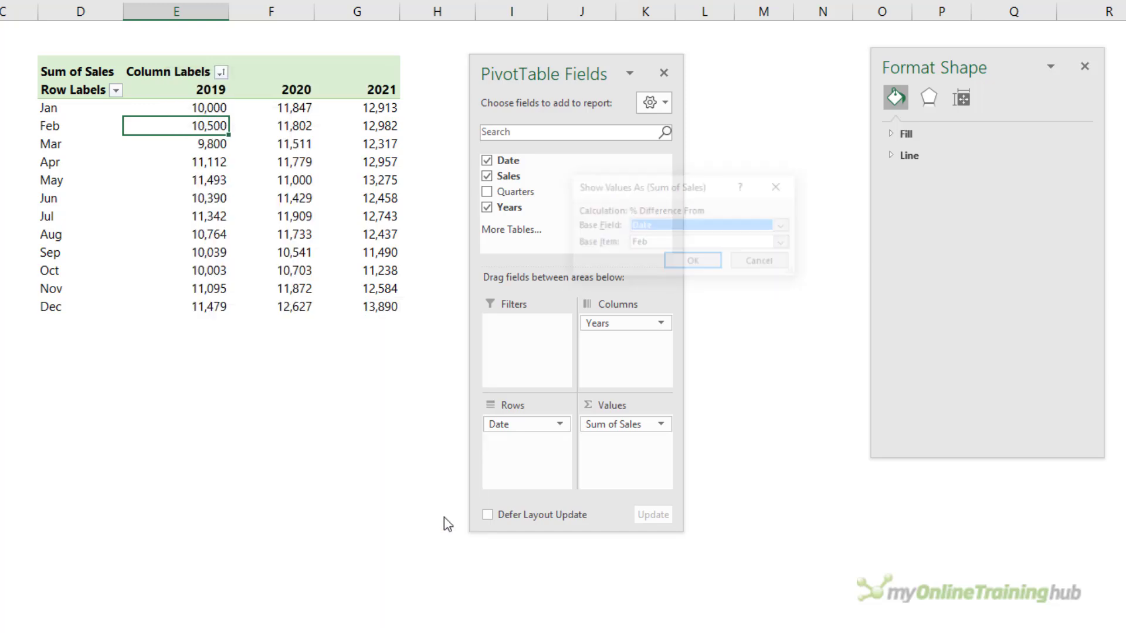
left_click(785, 226)
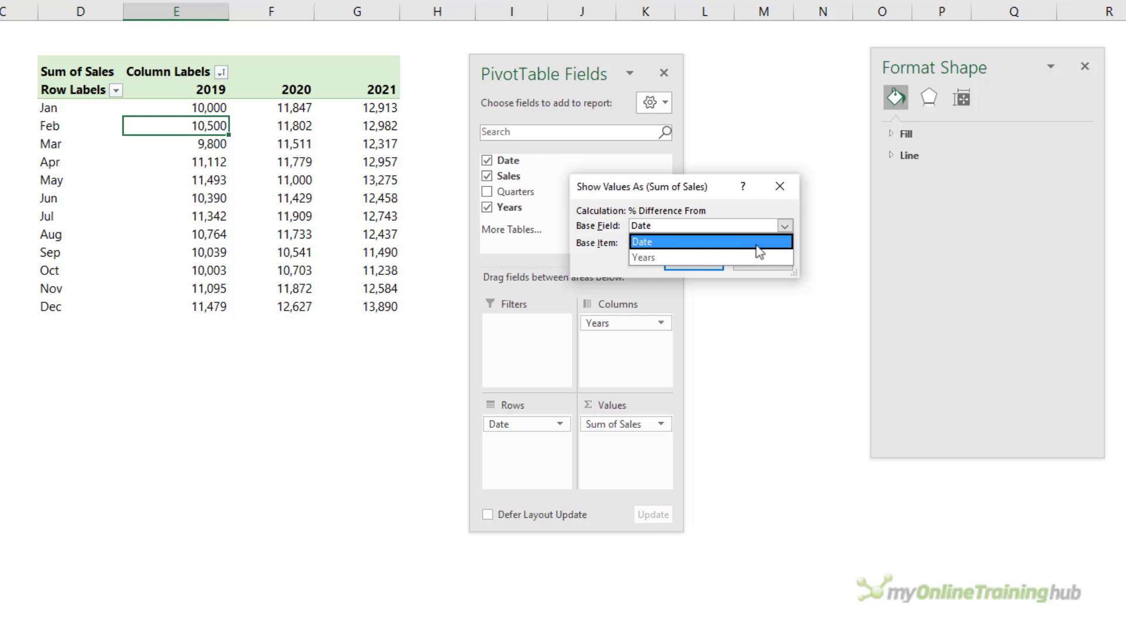
left_click(744, 253)
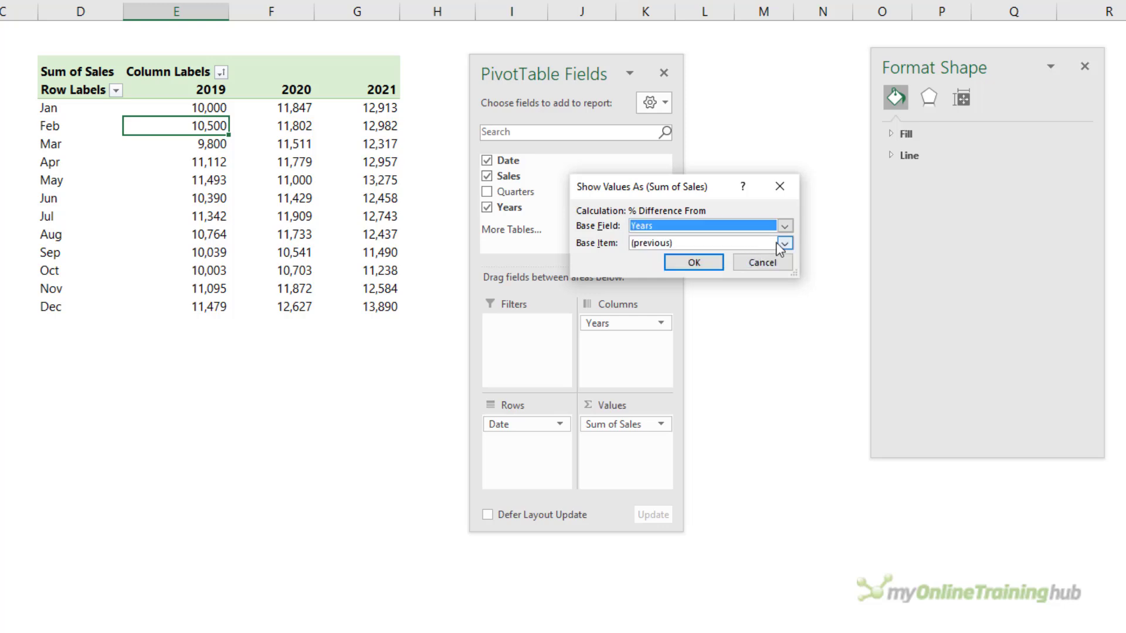
left_click(712, 265)
- Select the resulting 2020 and 2021 percentages to review them
left_click_drag(251, 107, 255, 306)
left_click_drag(296, 108, 301, 294)
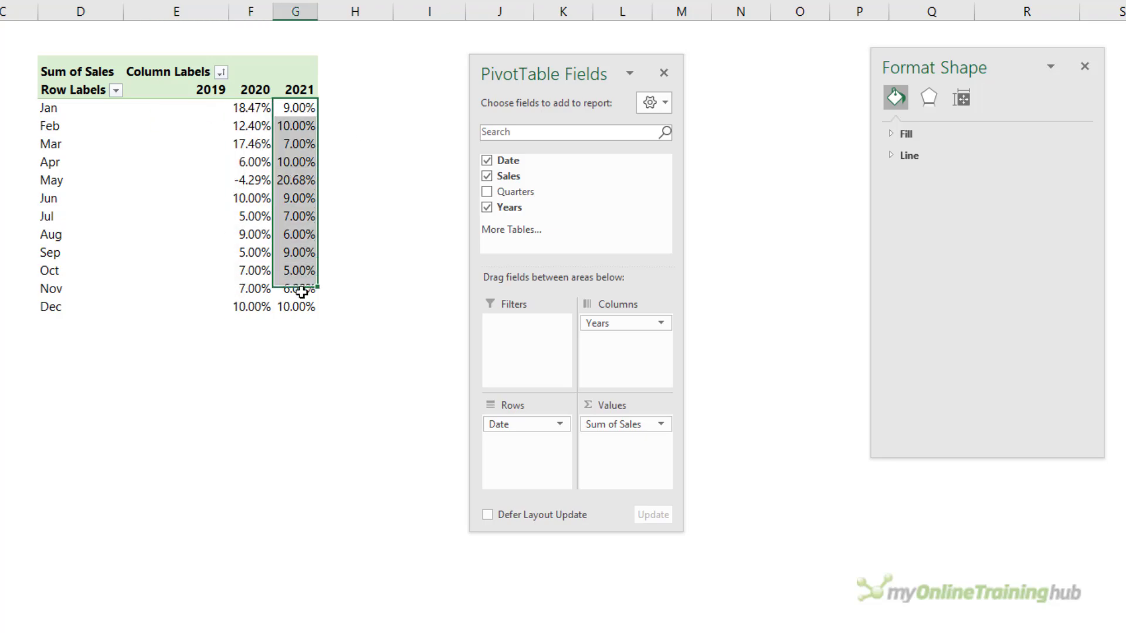
left_click(299, 235)
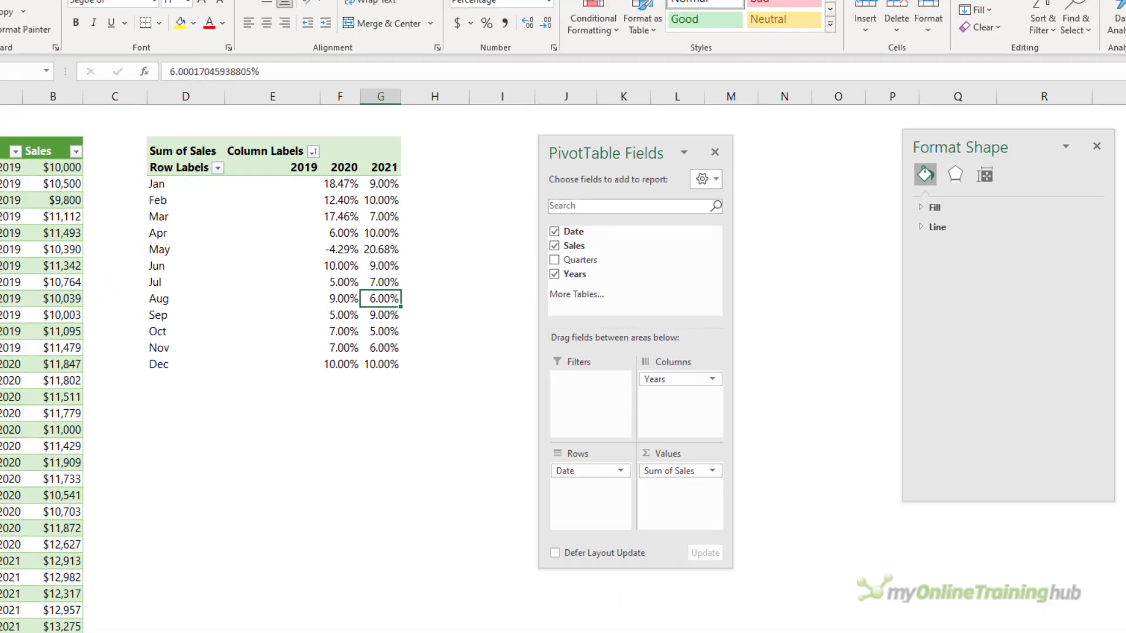
- Insert a clustered column PivotChart, move it beside the pivot, and hide all field buttons
left_click(106, 17)
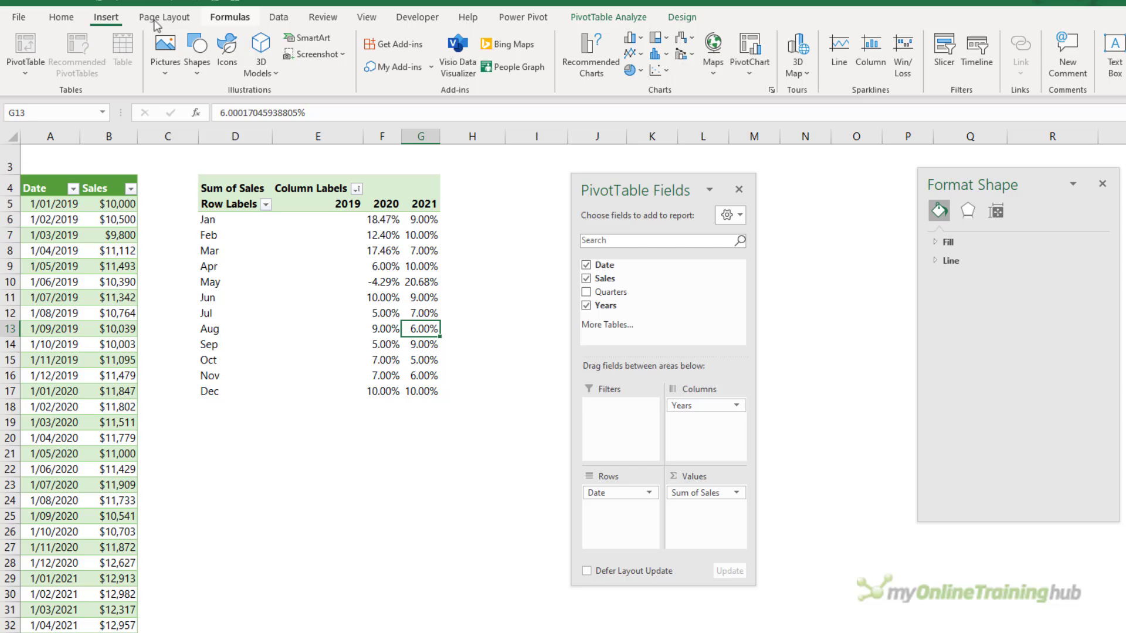
left_click(638, 41)
left_click(643, 87)
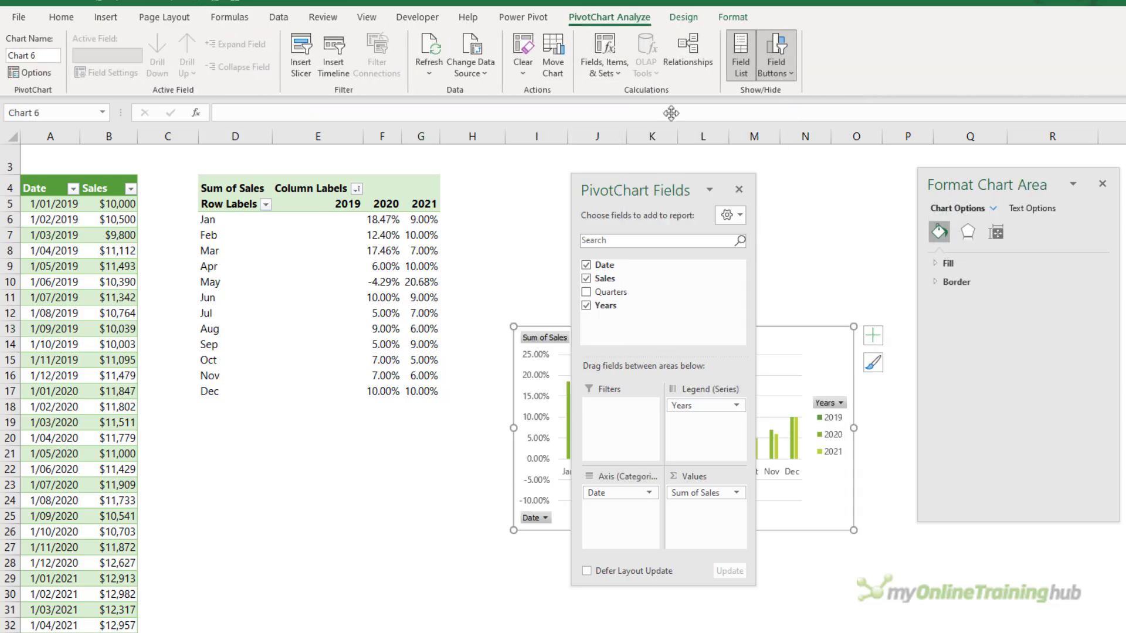
left_click(741, 190)
left_click_drag(561, 344, 500, 195)
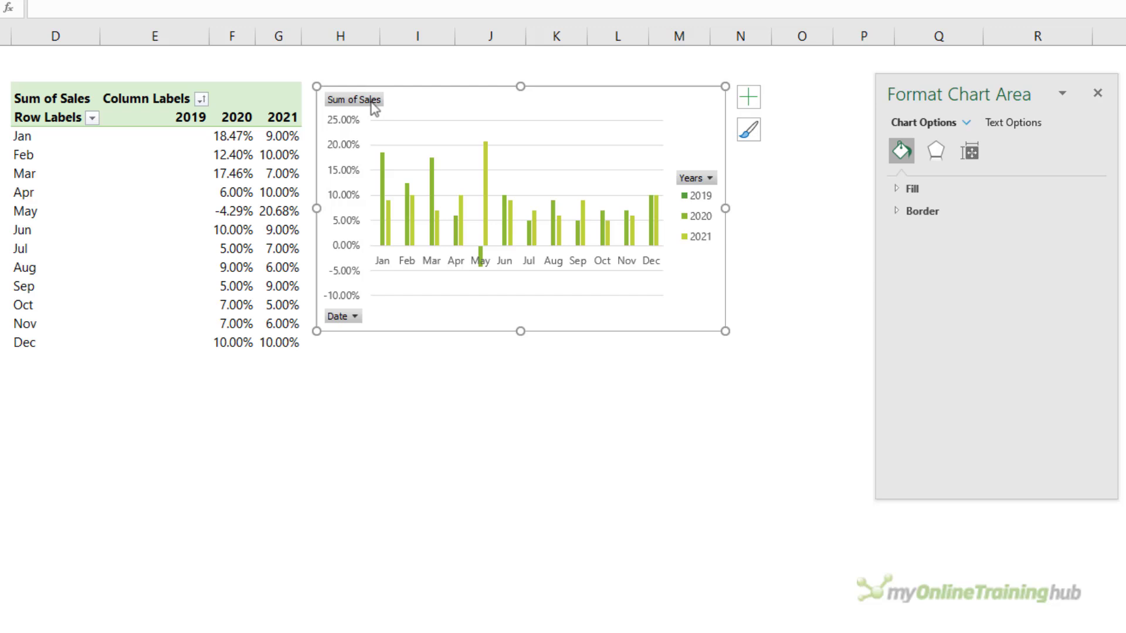
right_click(373, 104)
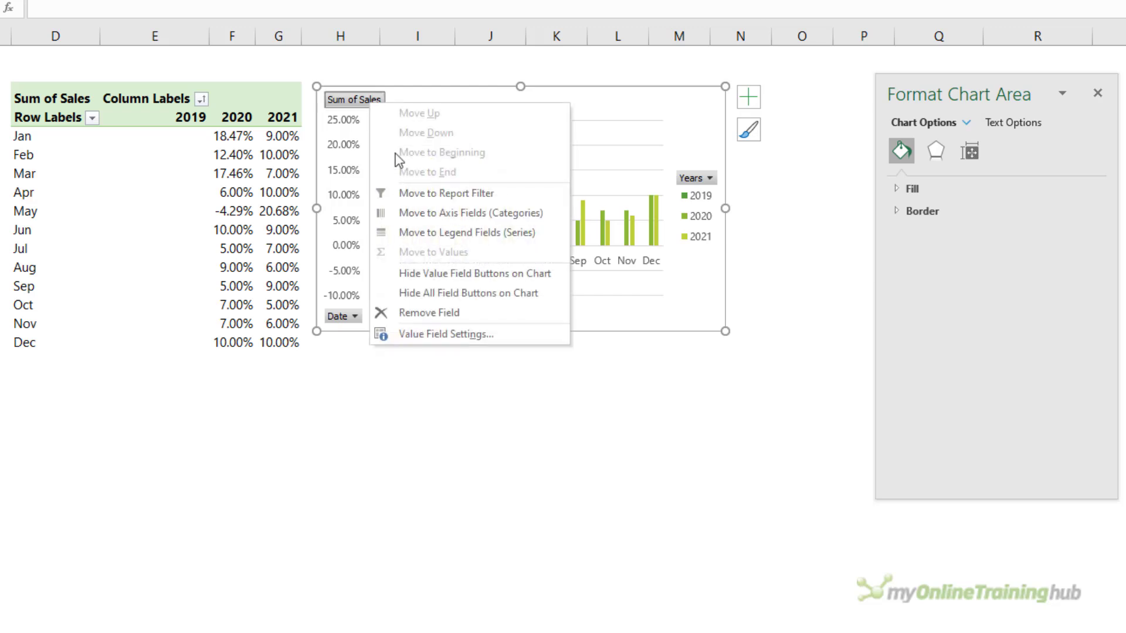
left_click(467, 296)
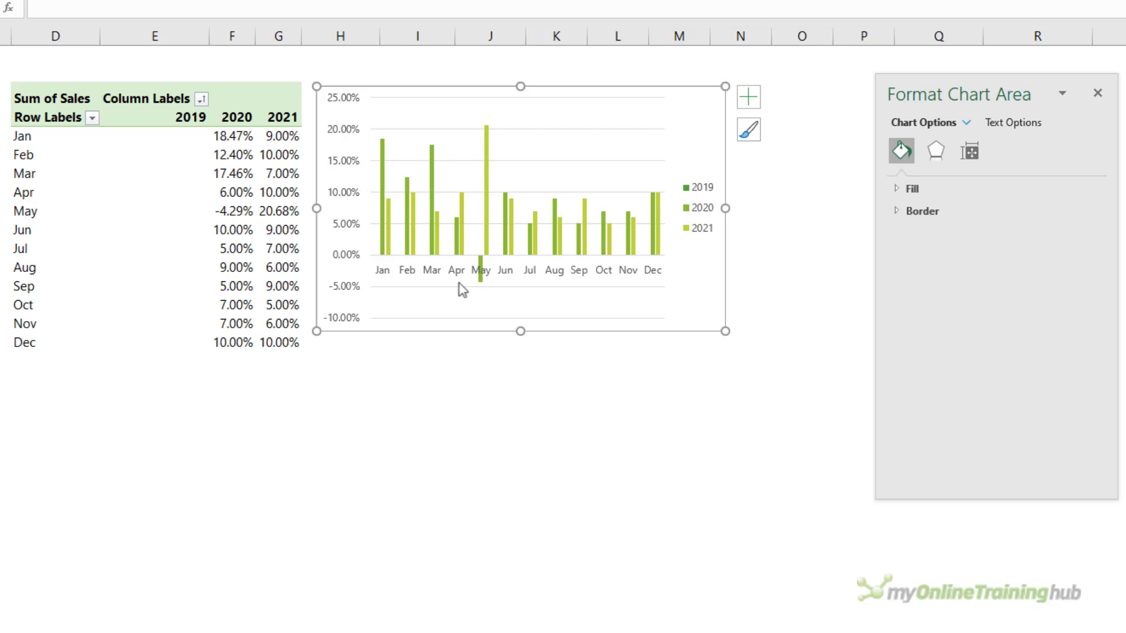
- Set the month category axis label position to Low, below the plot
left_click(430, 271)
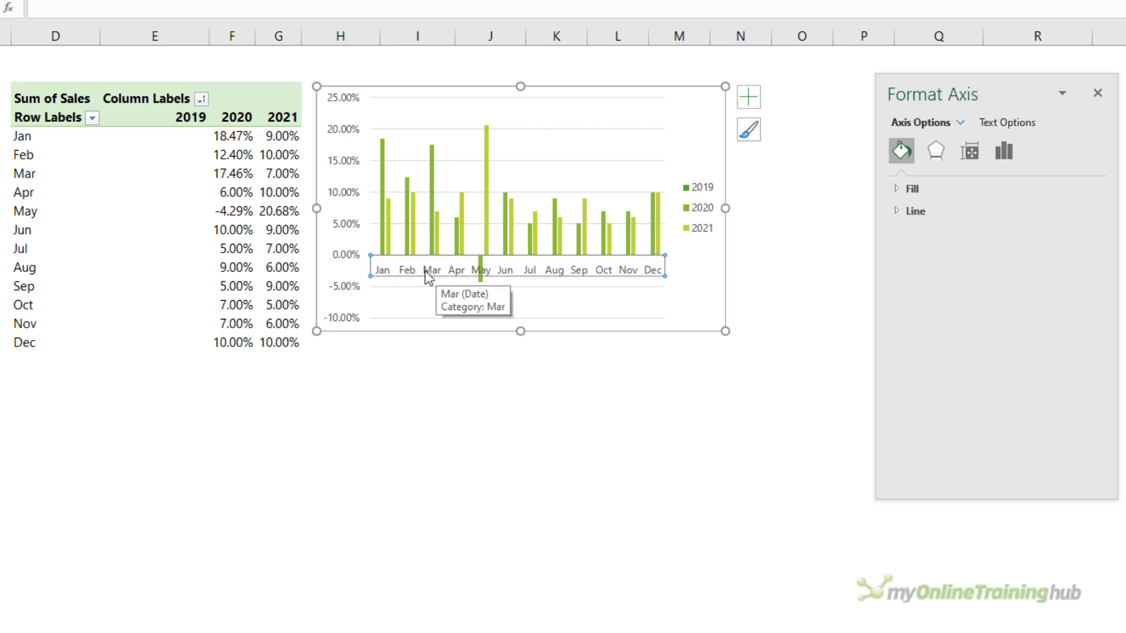
left_click_drag(915, 86, 891, 100)
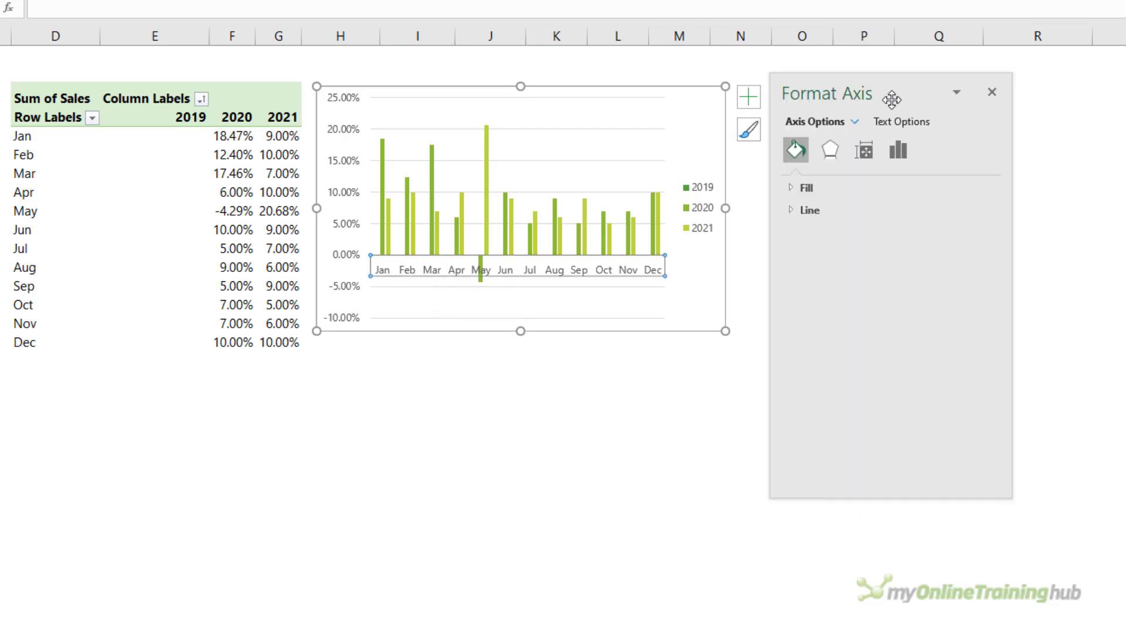
left_click(889, 153)
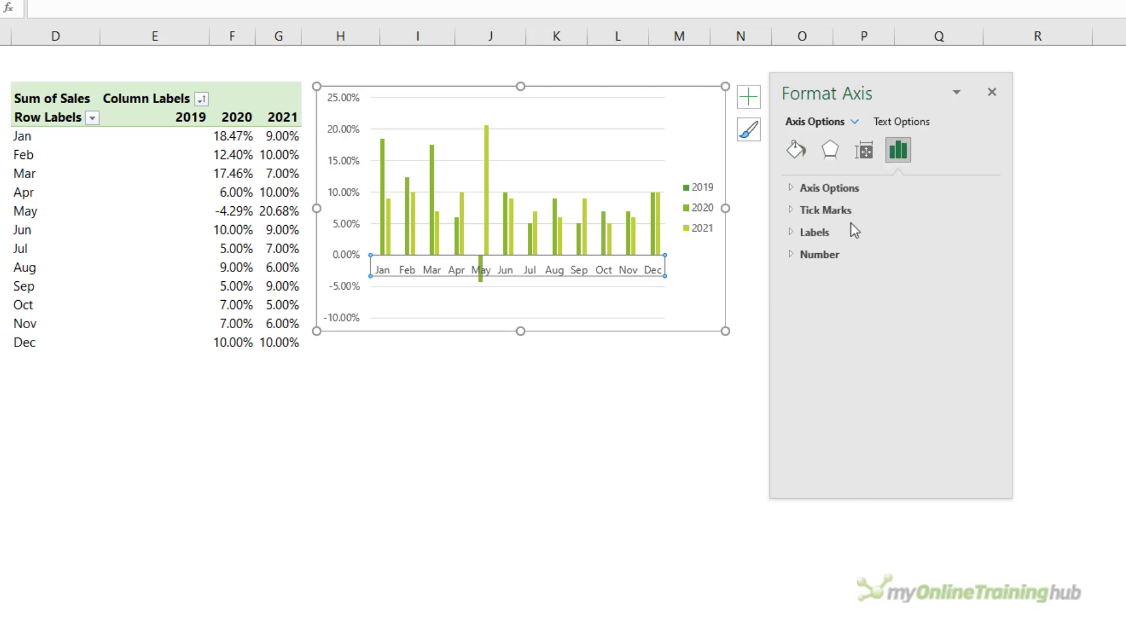
left_click(842, 237)
left_click(978, 352)
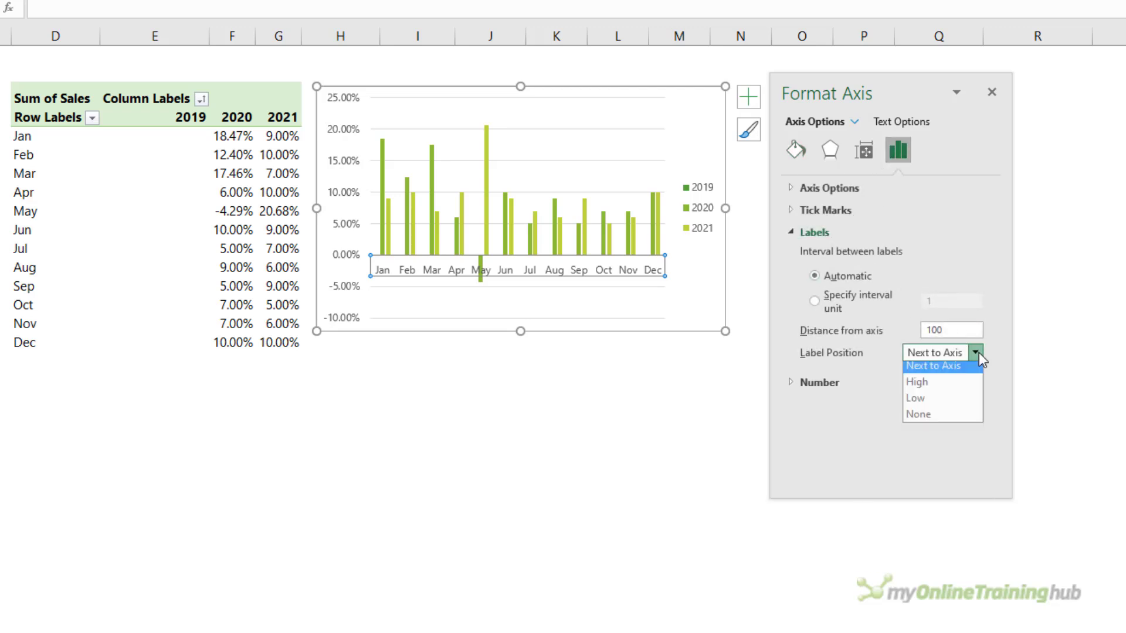
left_click(956, 398)
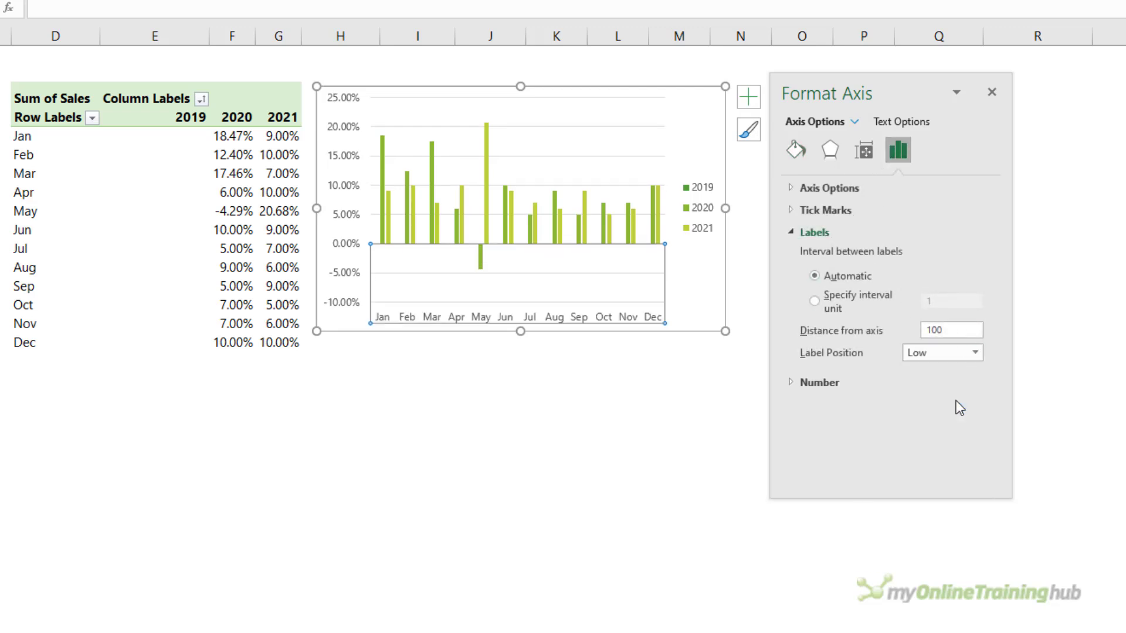
- Hide the vertical axis and add data labels to all columns
left_click(748, 97)
left_click(879, 118)
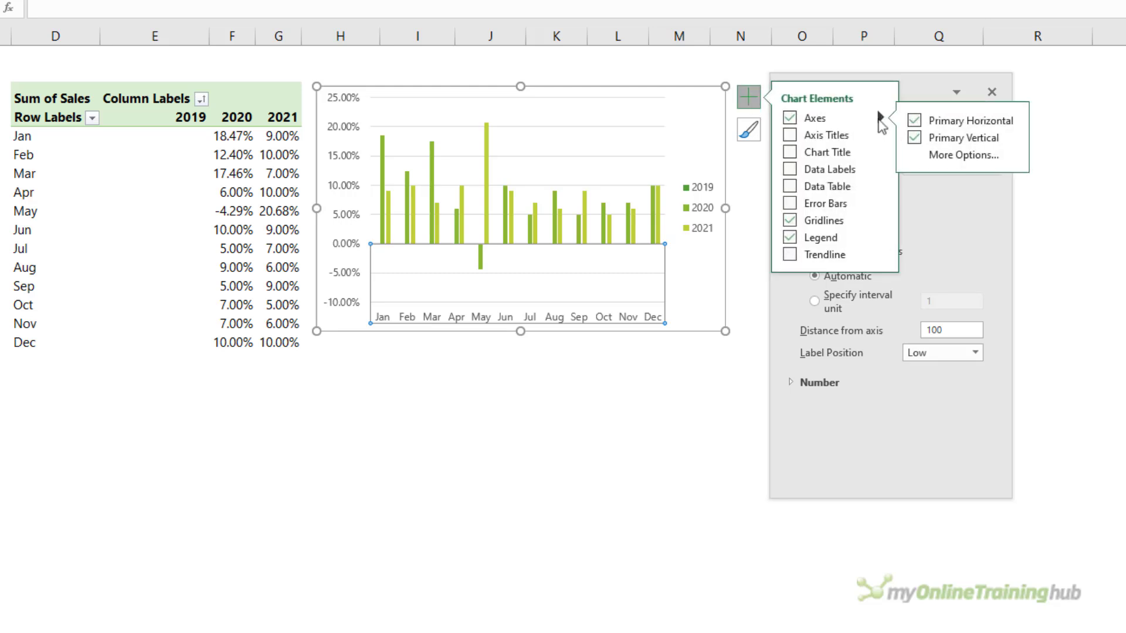
left_click(914, 139)
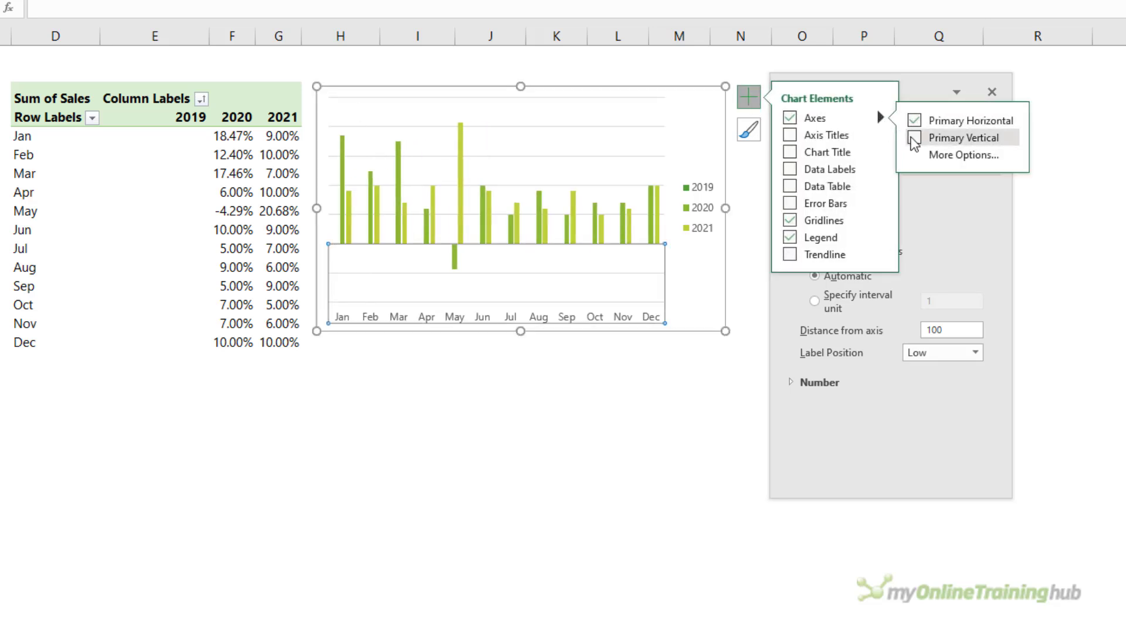
left_click(790, 169)
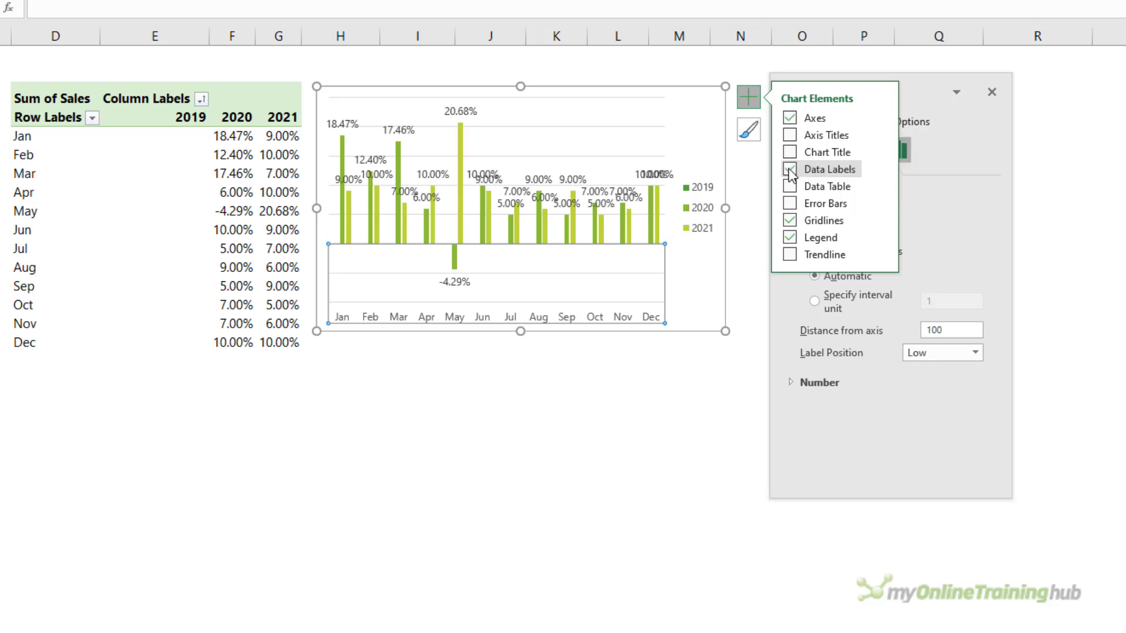
- Format the pivot values as Percentage with 0 decimal places
right_click(244, 156)
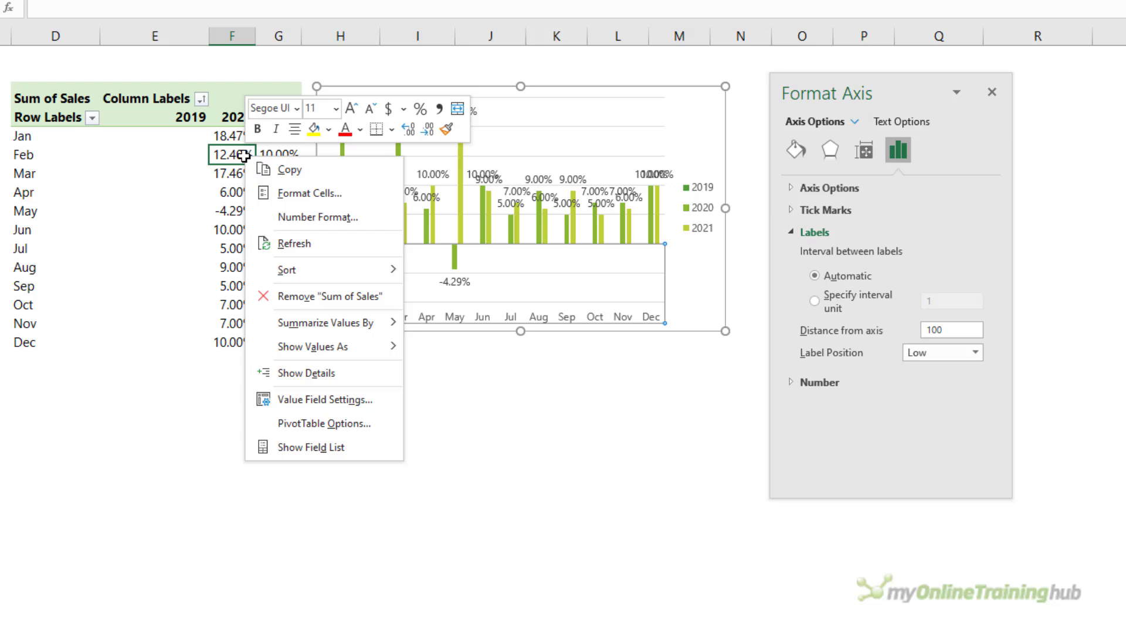
left_click(310, 217)
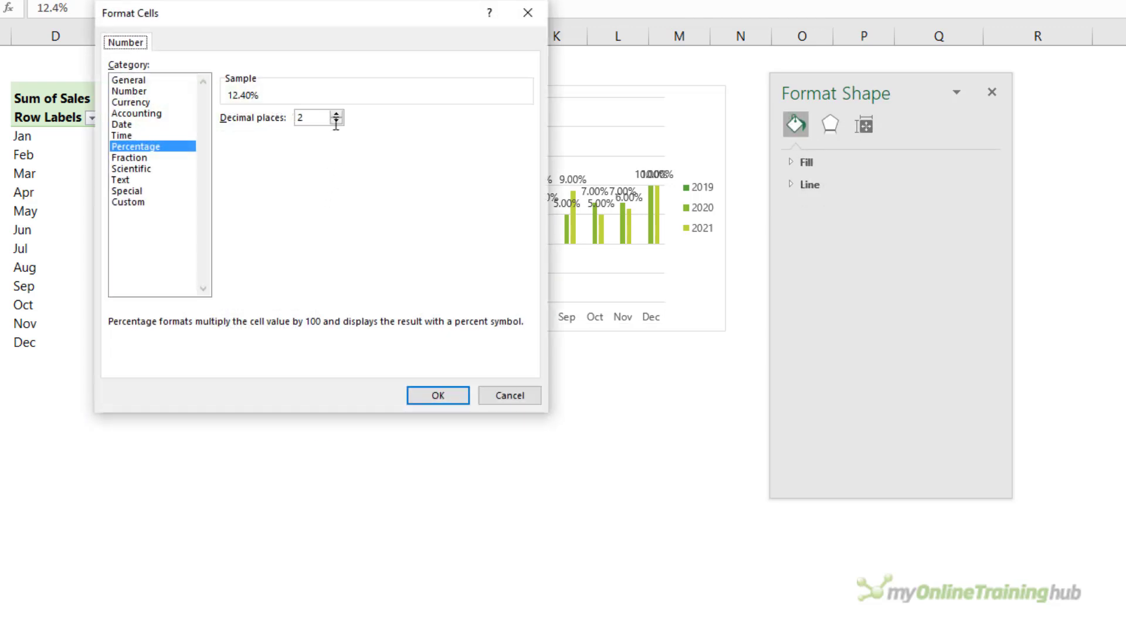
left_click(336, 122)
left_click(336, 122)
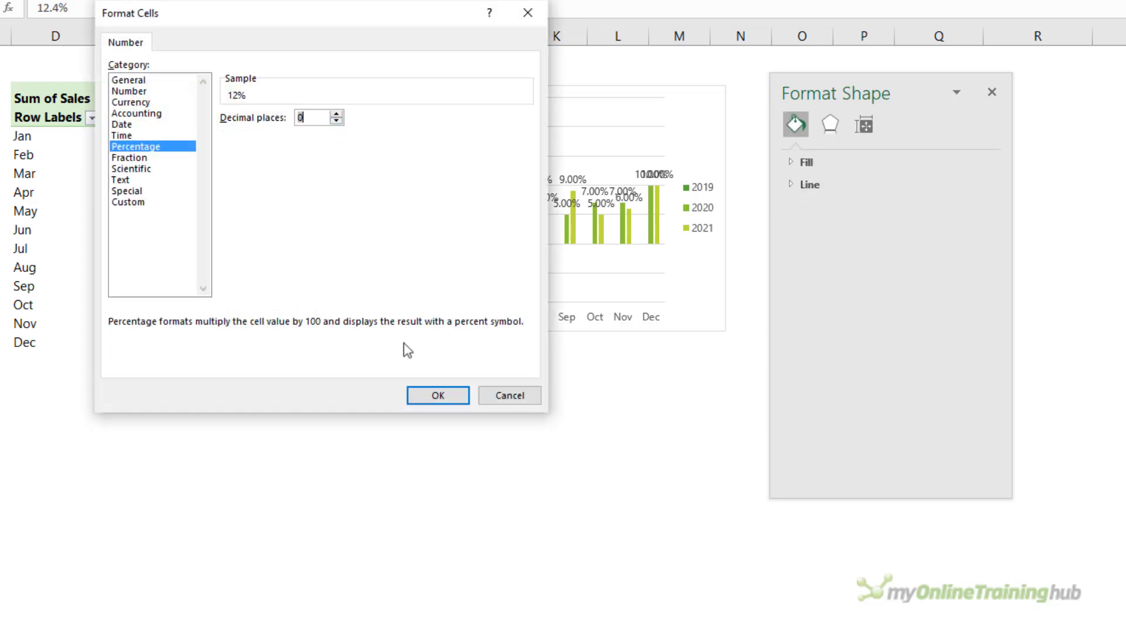
left_click(427, 396)
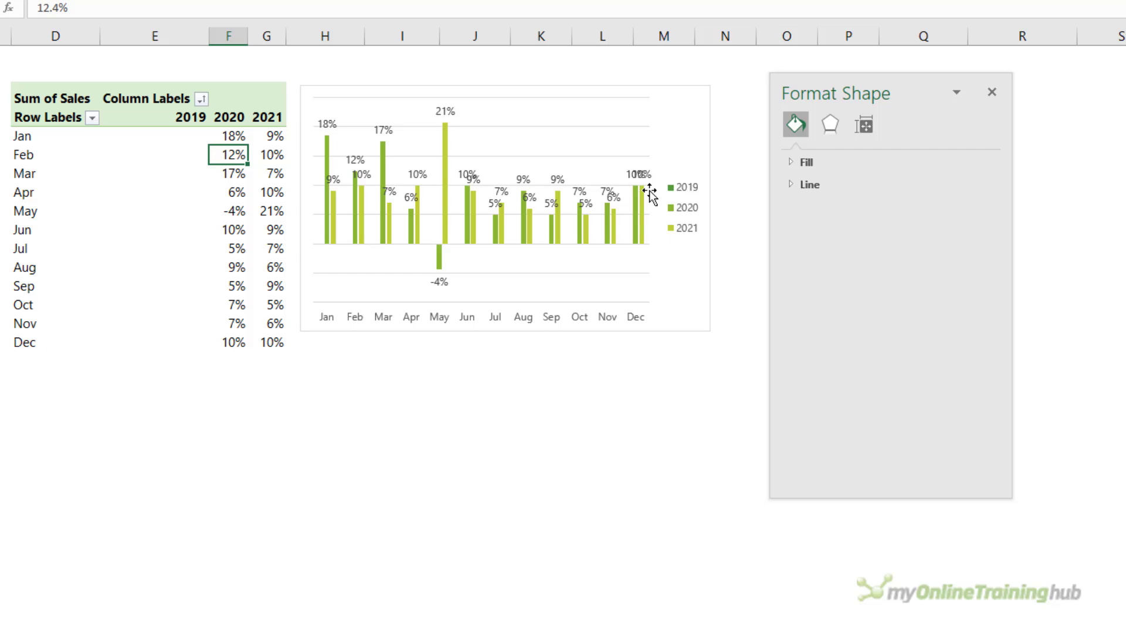
- Set the column gap width to 30% and stretch the chart wider
left_click(636, 217)
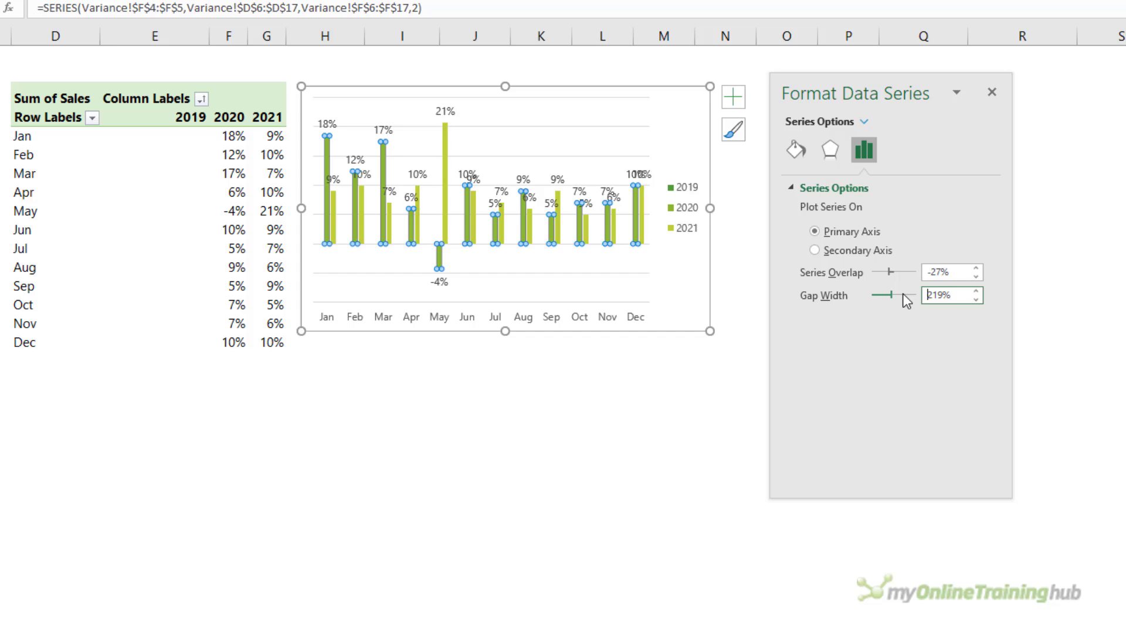
key("alt+w")
type("30")
key("Return")
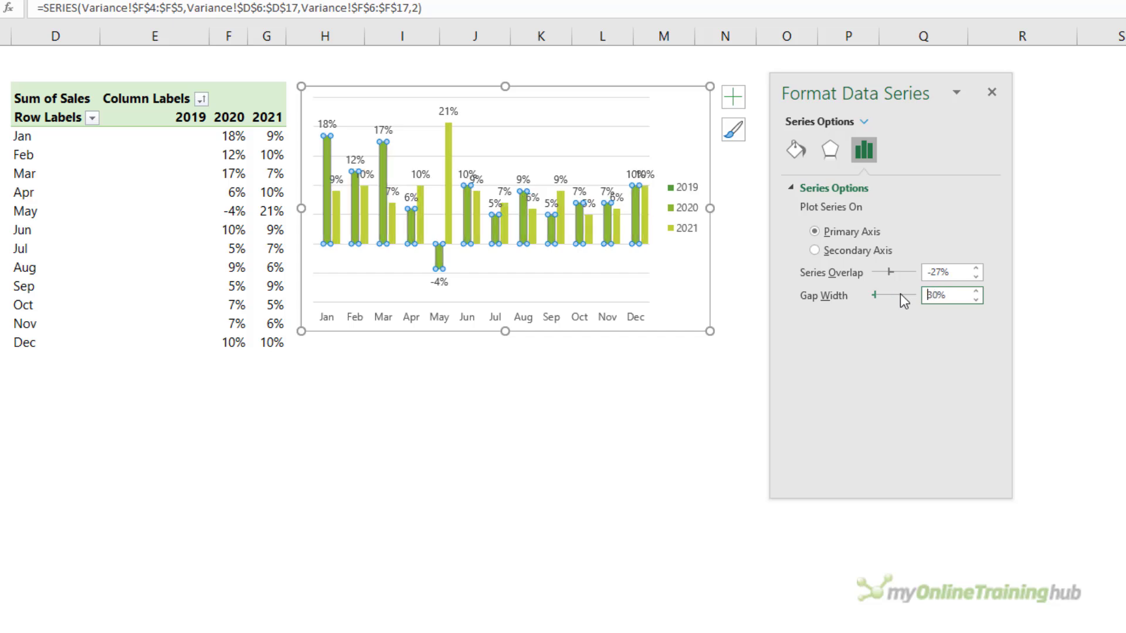
left_click_drag(709, 208, 771, 207)
left_click_drag(875, 83, 962, 82)
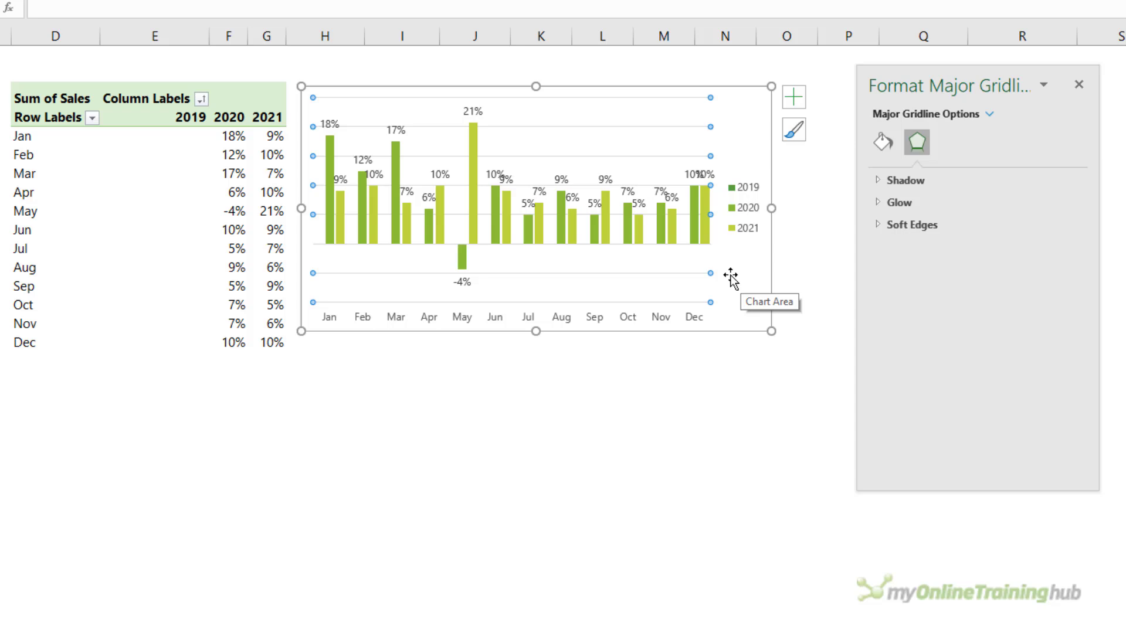
- Delete the horizontal gridlines and lift the Dec and Jun 2021 labels above their neighbours
key("Delete")
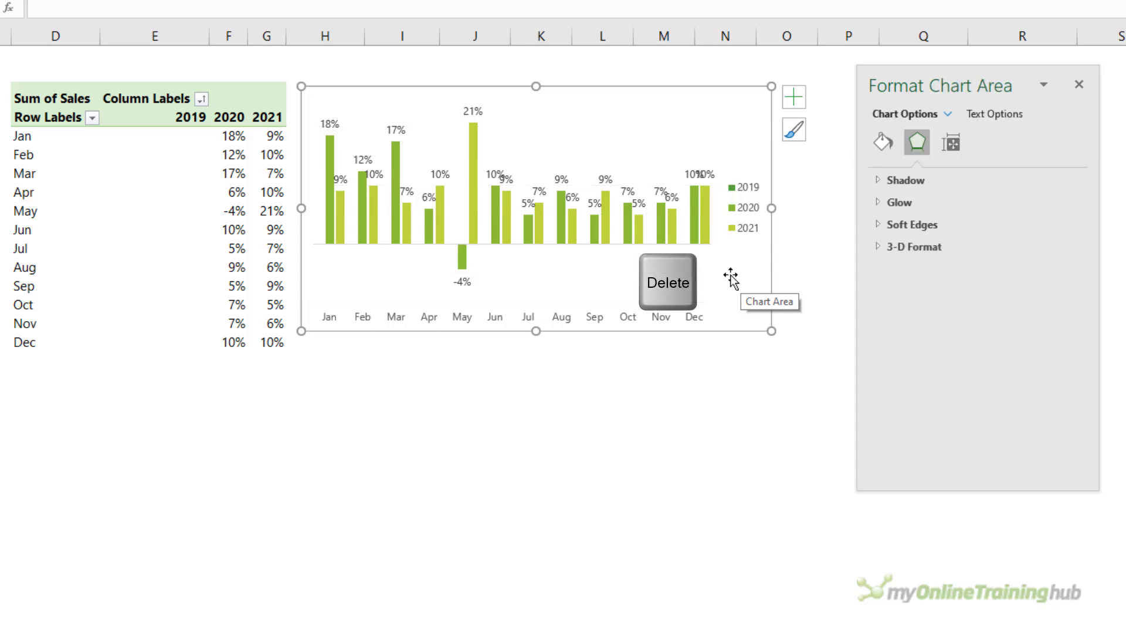
left_click(697, 210)
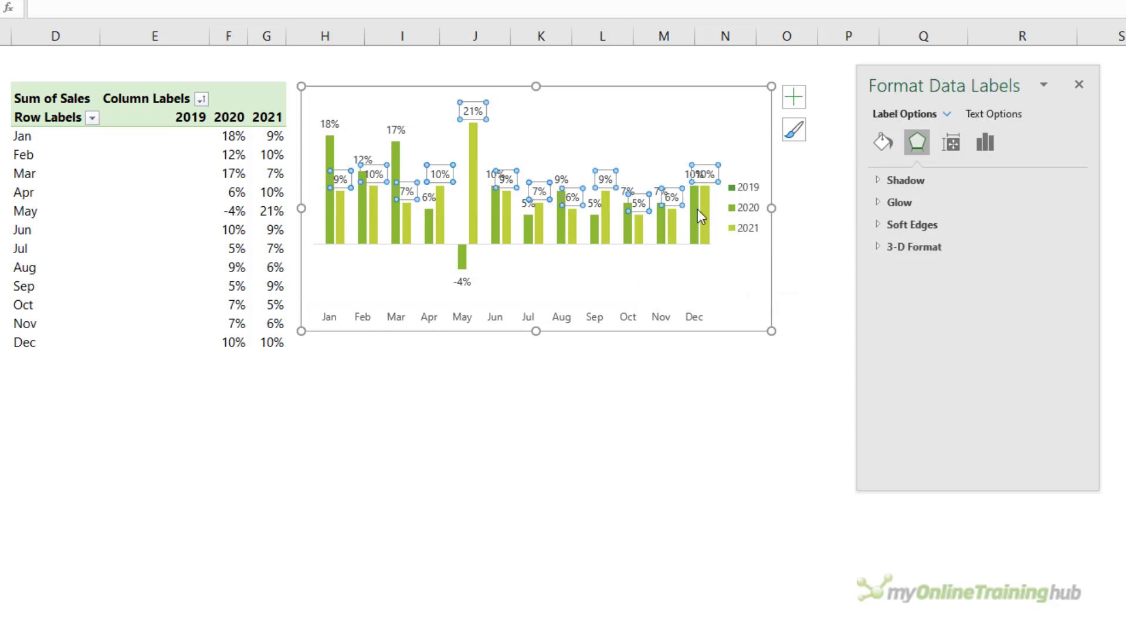
left_click(687, 176)
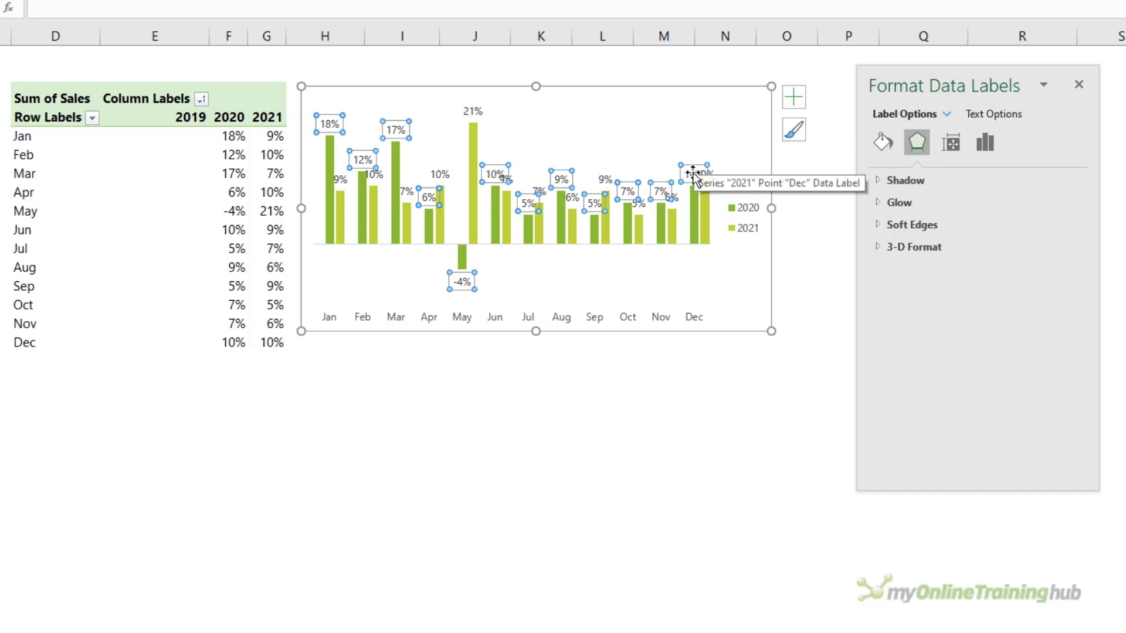
left_click(691, 173)
left_click(691, 174)
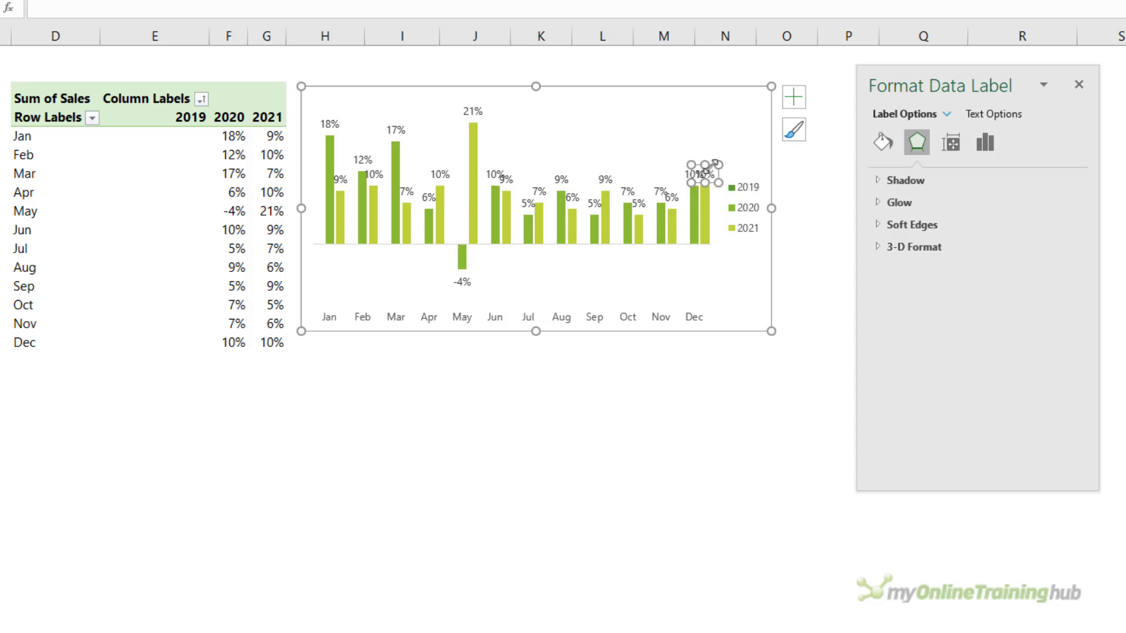
key("shift")
left_click_drag(710, 169, 711, 151)
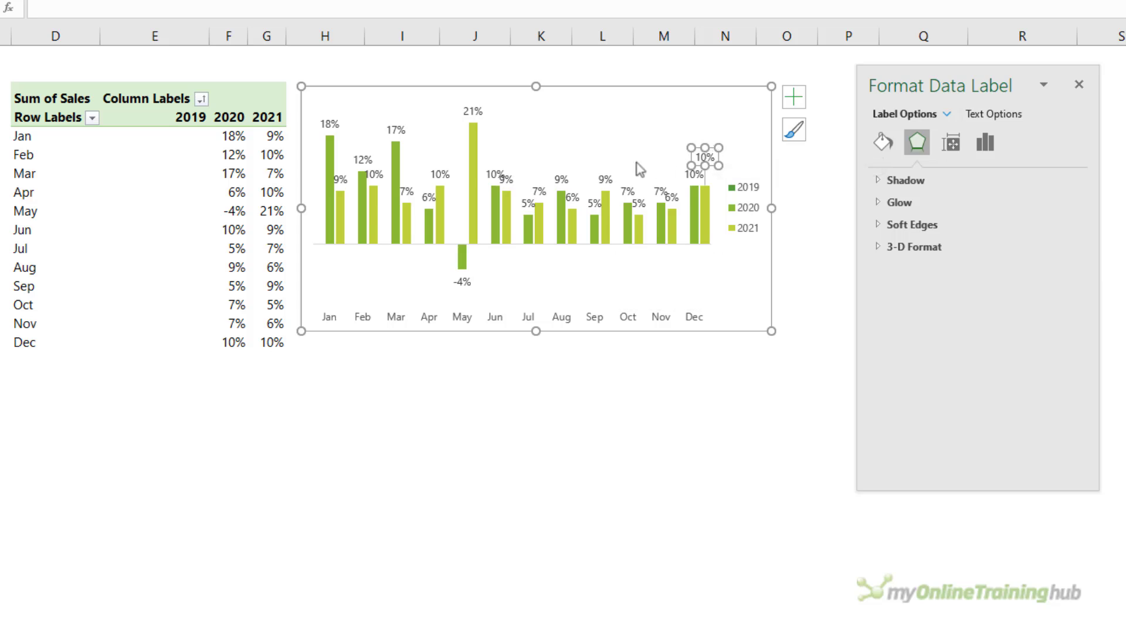
left_click(512, 182)
key("shift")
left_click_drag(504, 178, 507, 147)
left_click(525, 396)
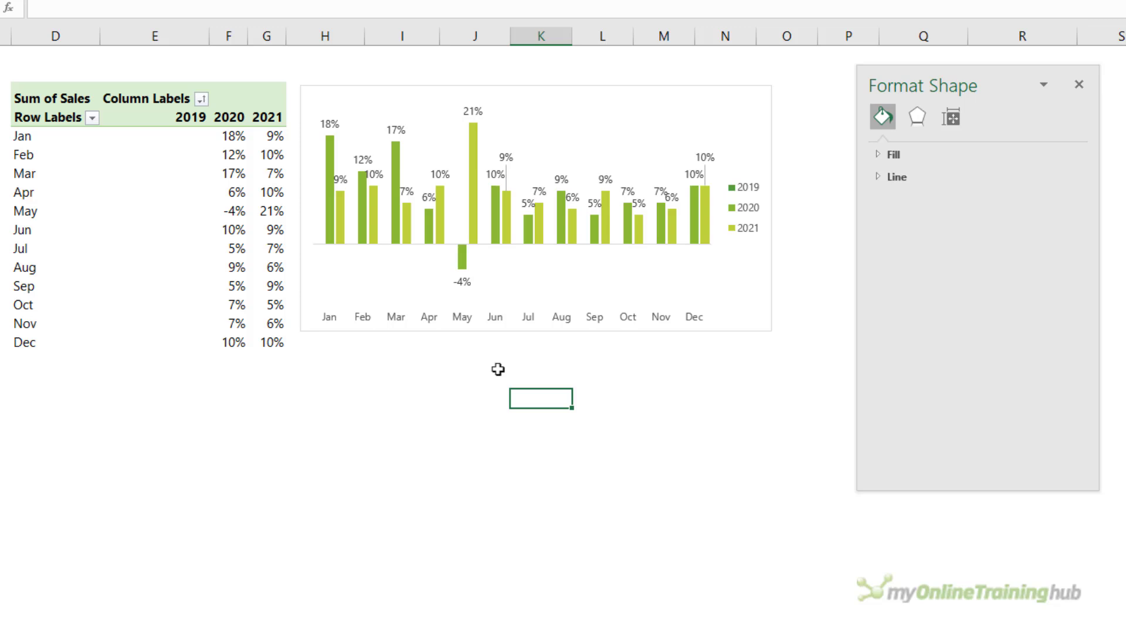
- Extend the chart's left edge over the pivot and move the chart lower
left_click(370, 237)
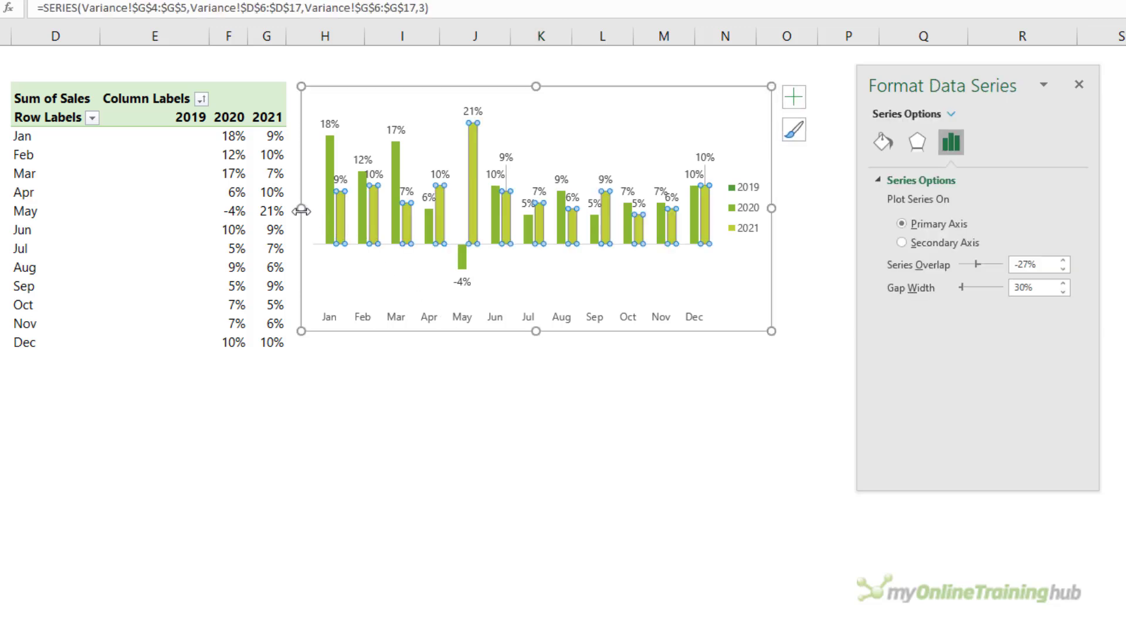
left_click_drag(287, 208, 199, 208)
left_click(285, 434)
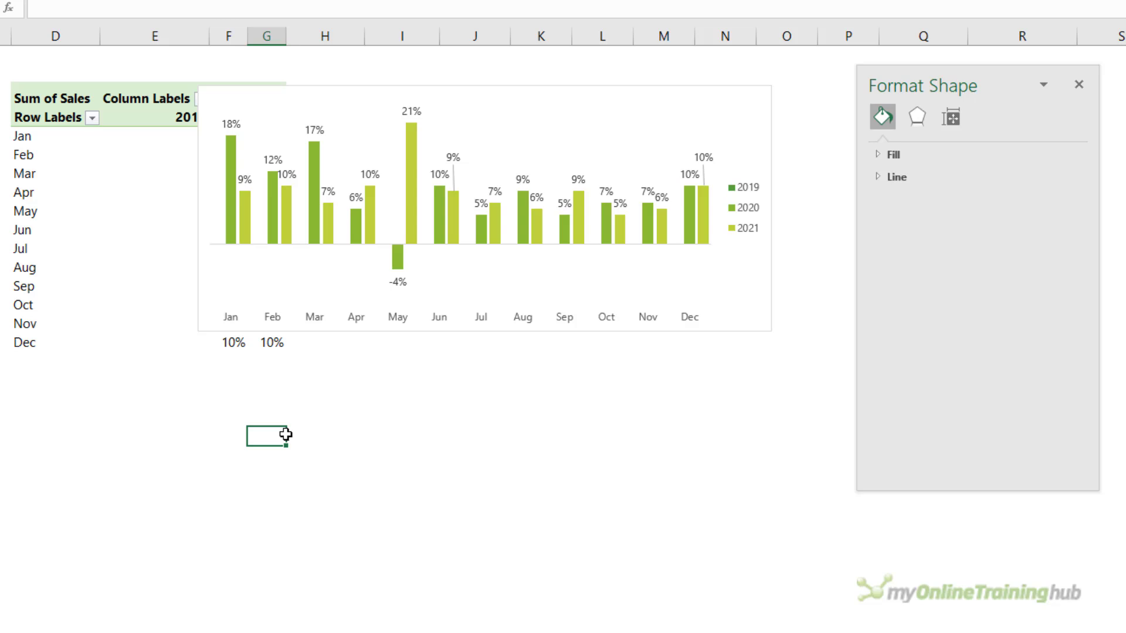
left_click_drag(432, 95, 436, 134)
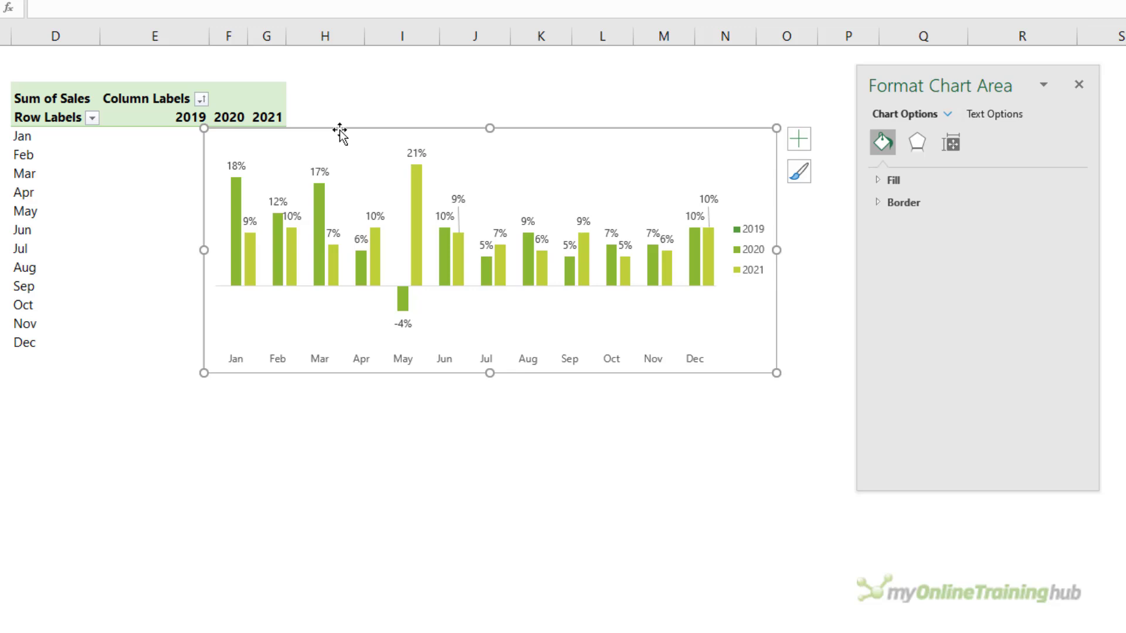
- Move the chart below the headers and retitle the 2020 and 2021 columns '2019 to 2020' and '2020 to 2021'
left_click_drag(340, 132, 315, 207)
left_click(188, 118)
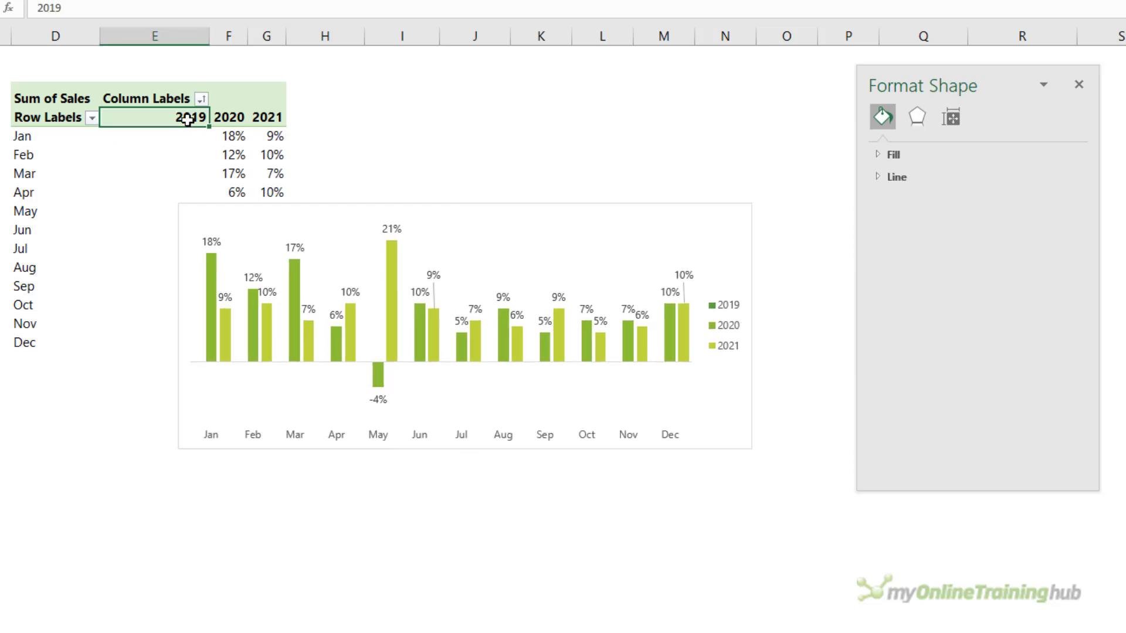
key("Right")
type("2019")
key("Return")
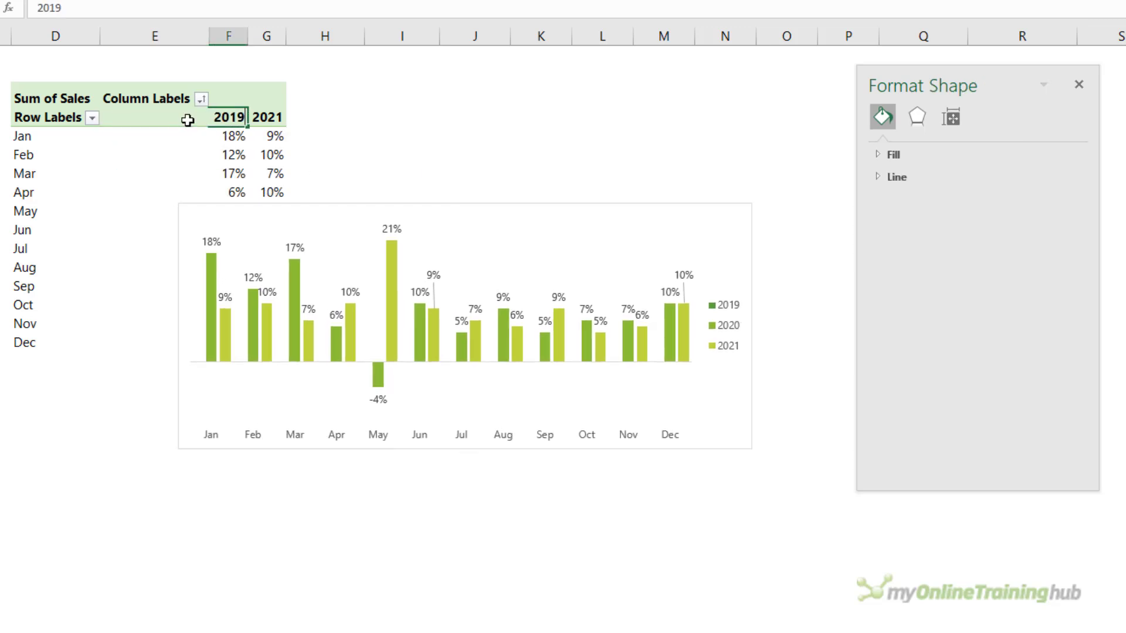
type("to 2020")
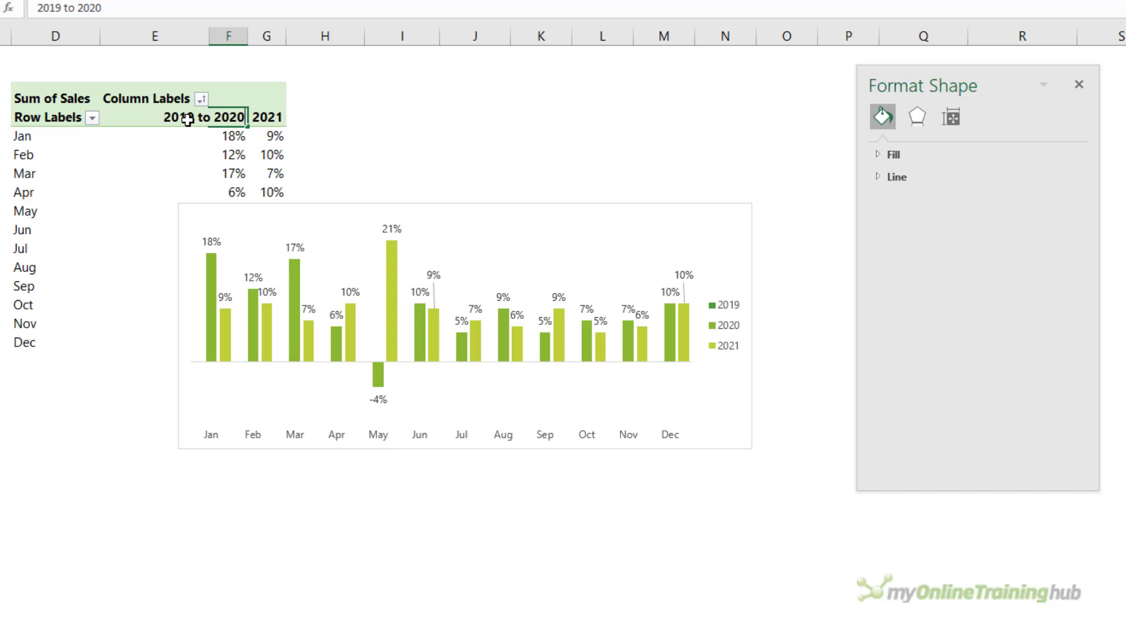
key("Tab")
type("2020")
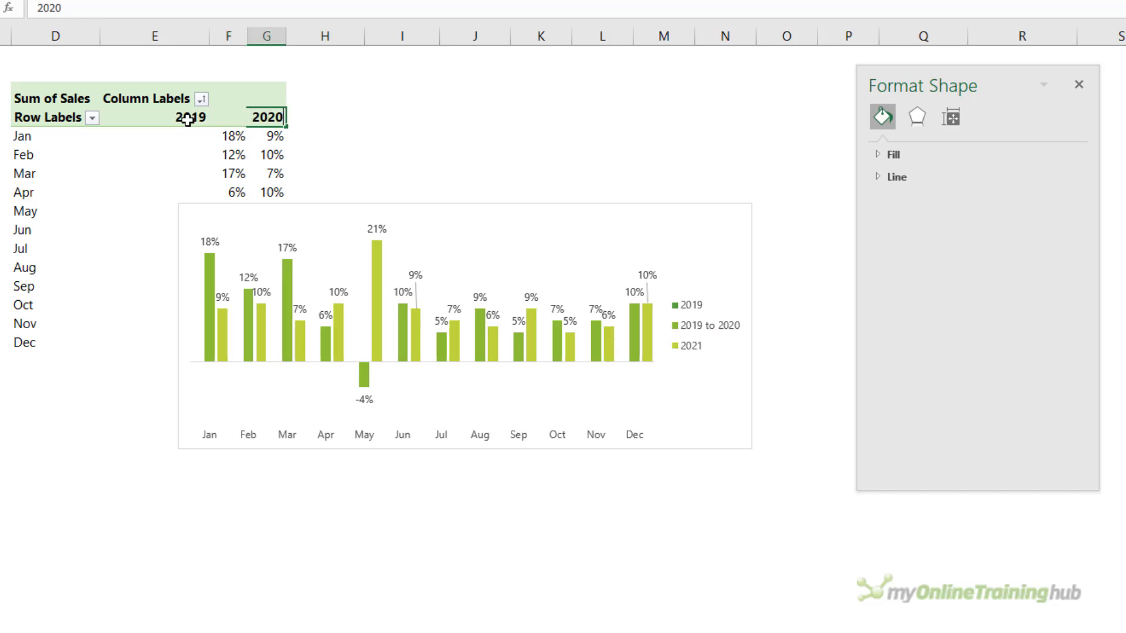
type(" to 2021")
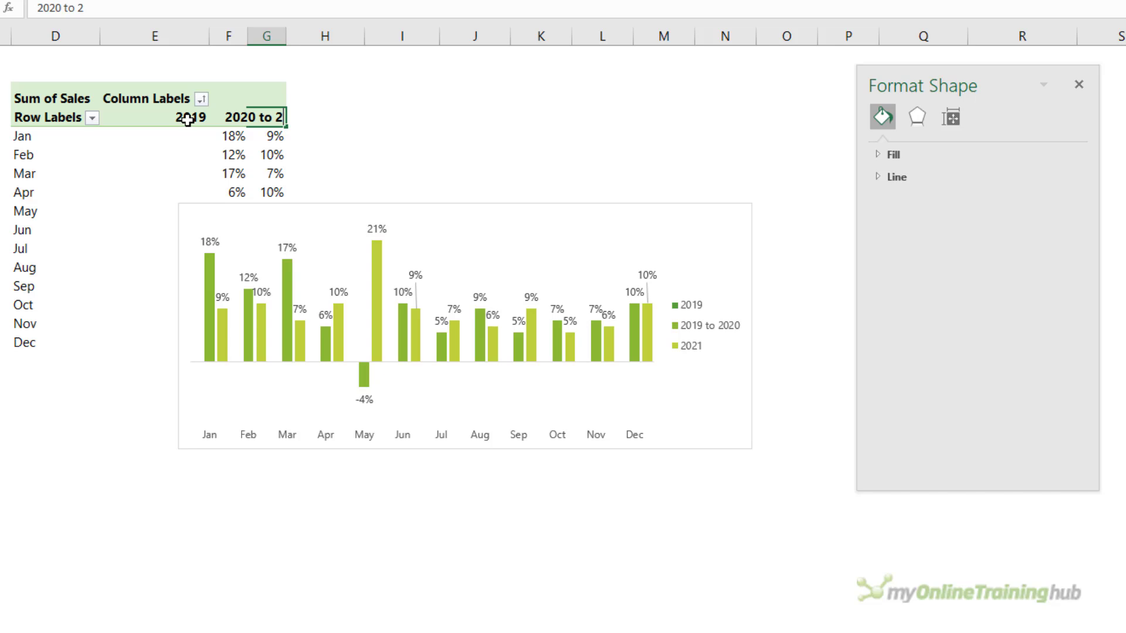
key("Return")
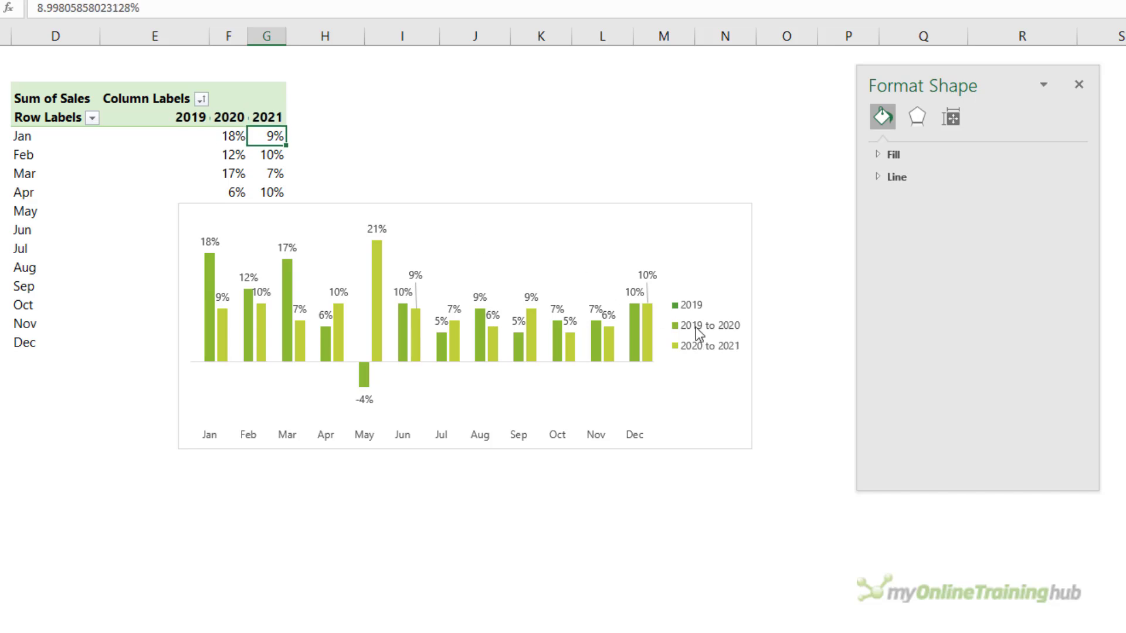
- Position the chart legend at the top of the chart
left_click(696, 326)
left_click(774, 215)
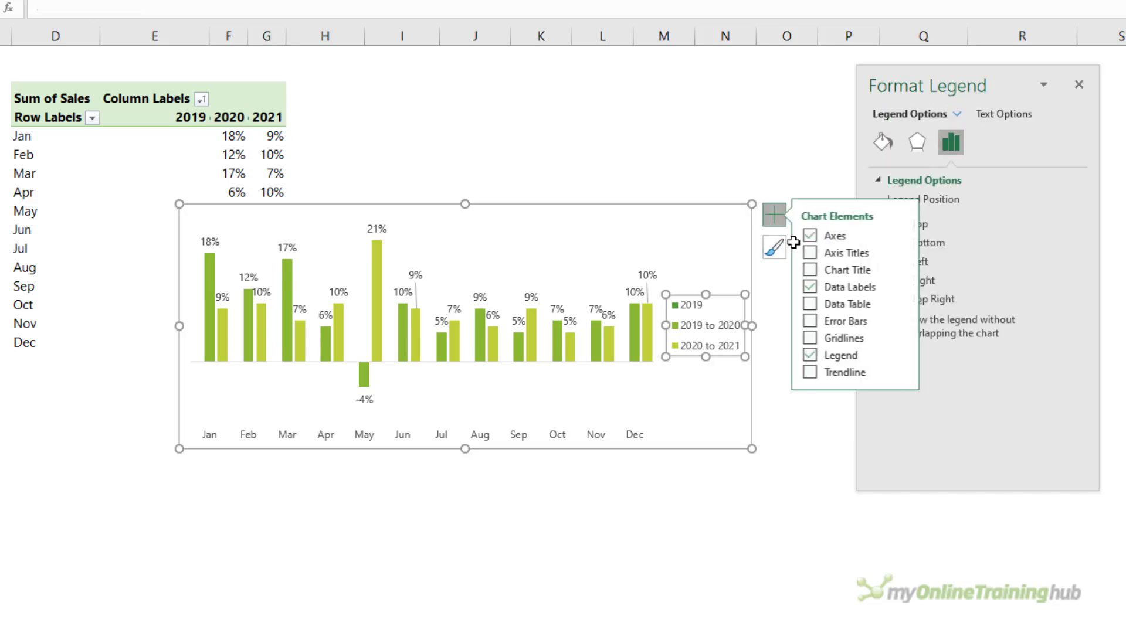
left_click(906, 354)
left_click(941, 381)
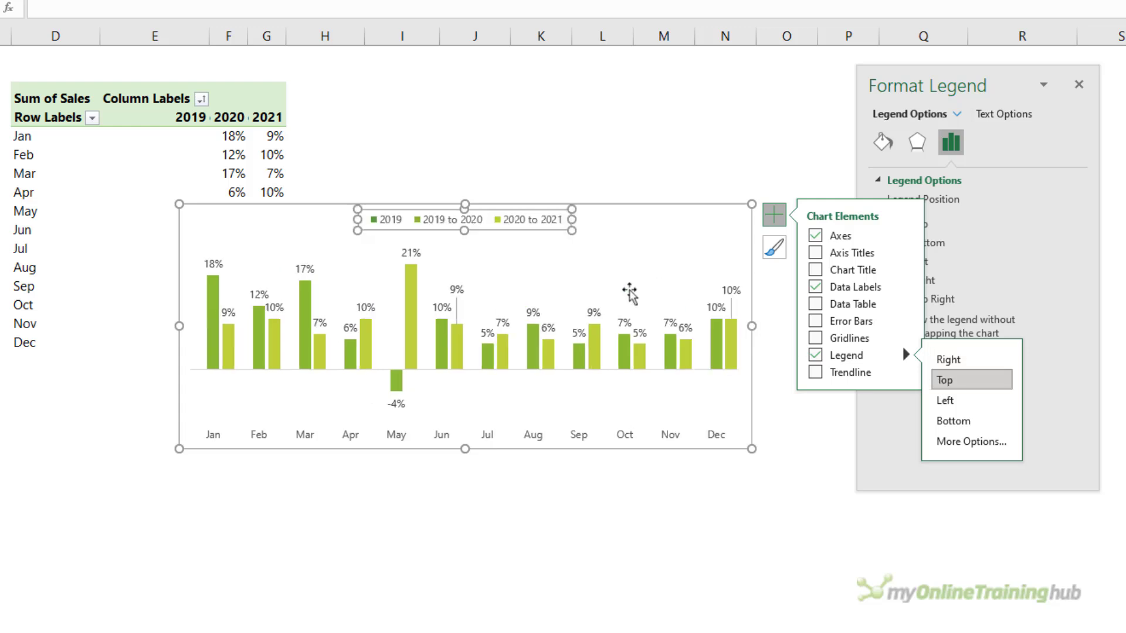
- Delete the 2019 entry from the legend, leaving only the two variance series
left_click(386, 219)
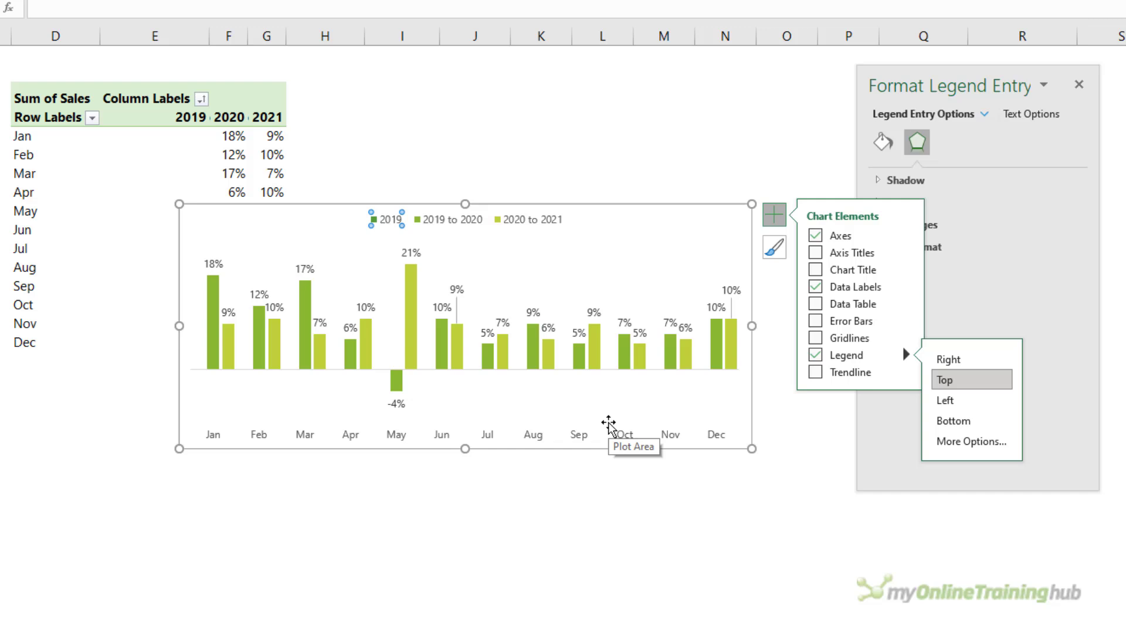
key("Delete")
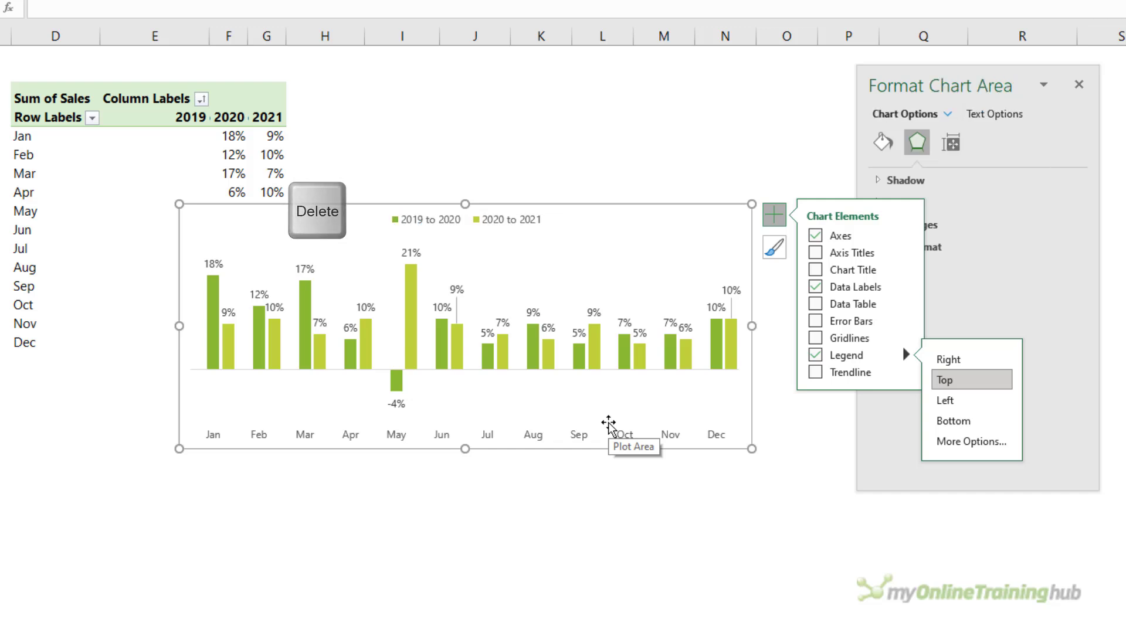
left_click(608, 525)
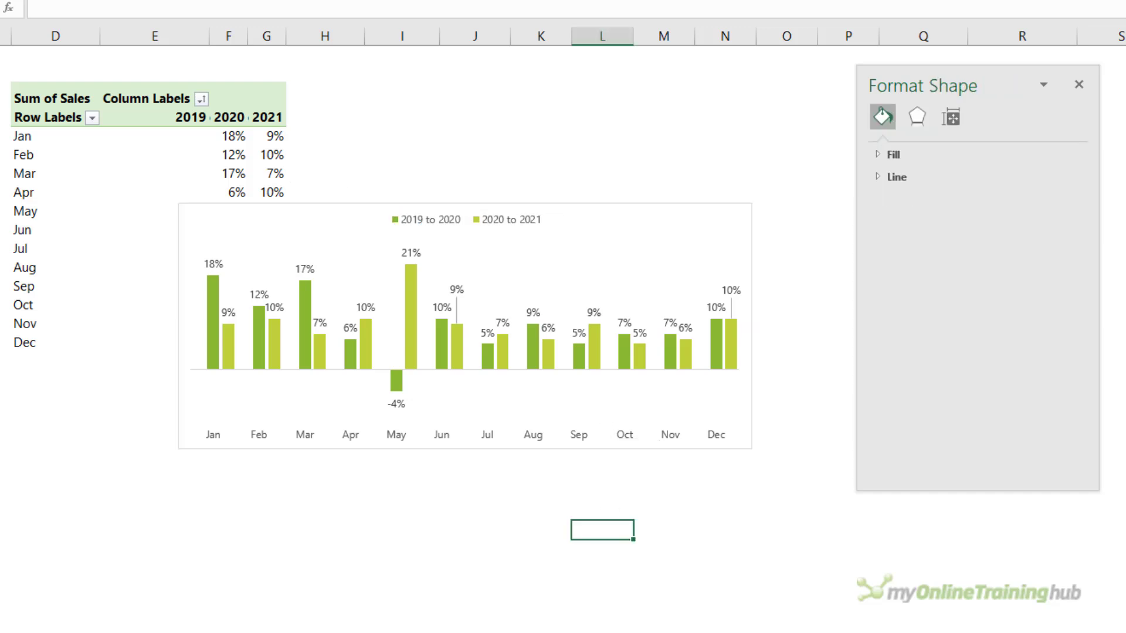